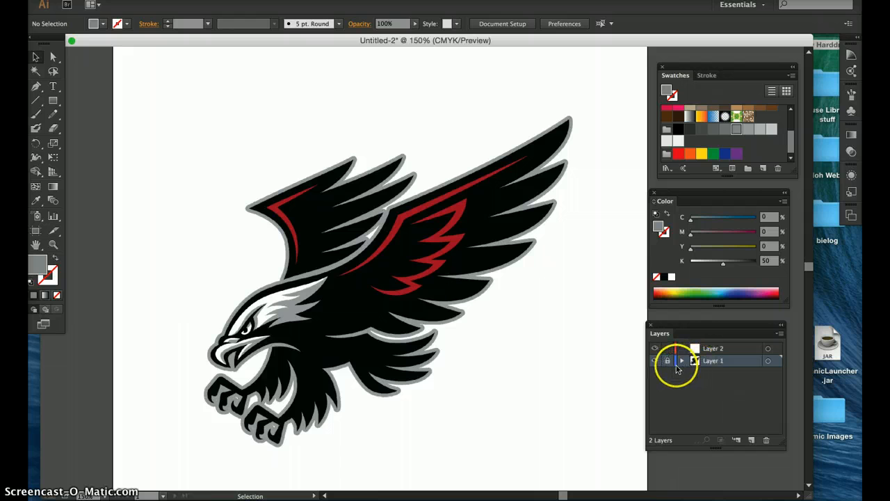
Step: Unlock Layer 1 and delete the placed hawk image from the artboard
{"action": "left_click", "coordinate": [667, 361]}
{"action": "left_click", "coordinate": [256, 181]}
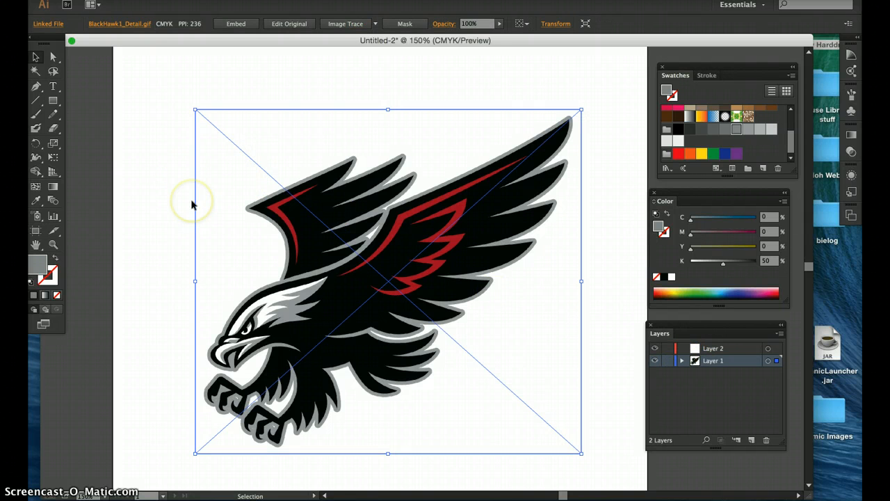
{"action": "key", "text": "Delete"}
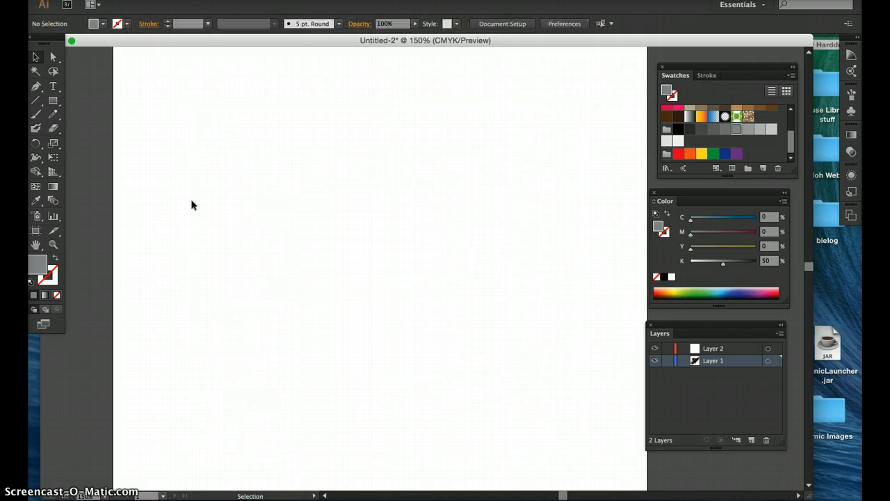
Step: Delete Layer 2 from the Layers panel
{"action": "left_click", "coordinate": [735, 346]}
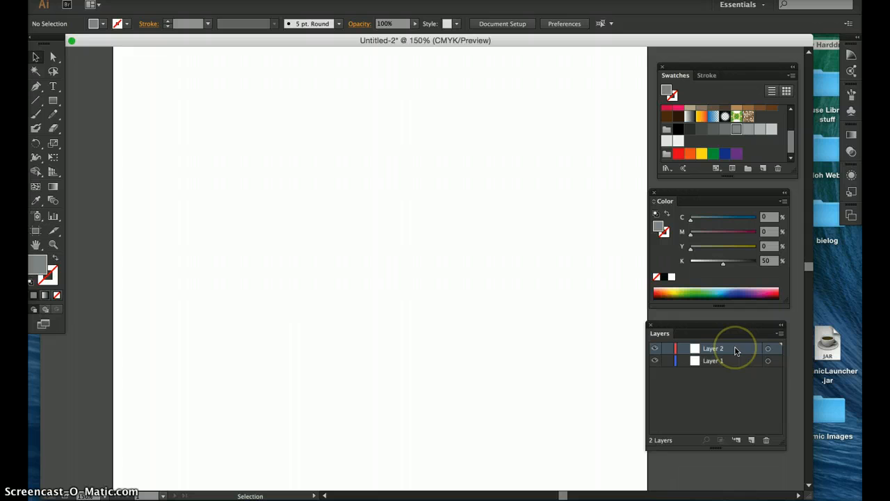
{"action": "left_click_drag", "start_coordinate": [736, 350], "coordinate": [758, 407]}
{"action": "left_click_drag", "start_coordinate": [765, 442], "coordinate": [764, 442]}
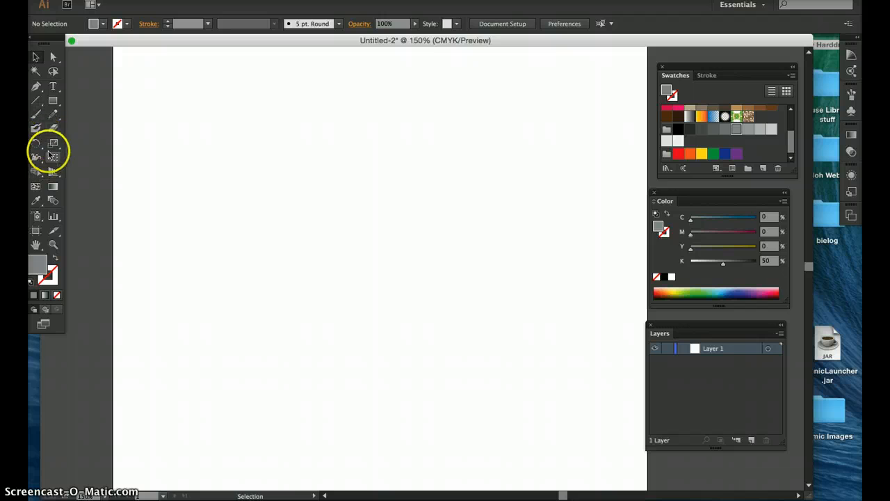
Step: Choose the Pen tool and set the fill to none and the stroke to black
{"action": "left_click", "coordinate": [35, 87]}
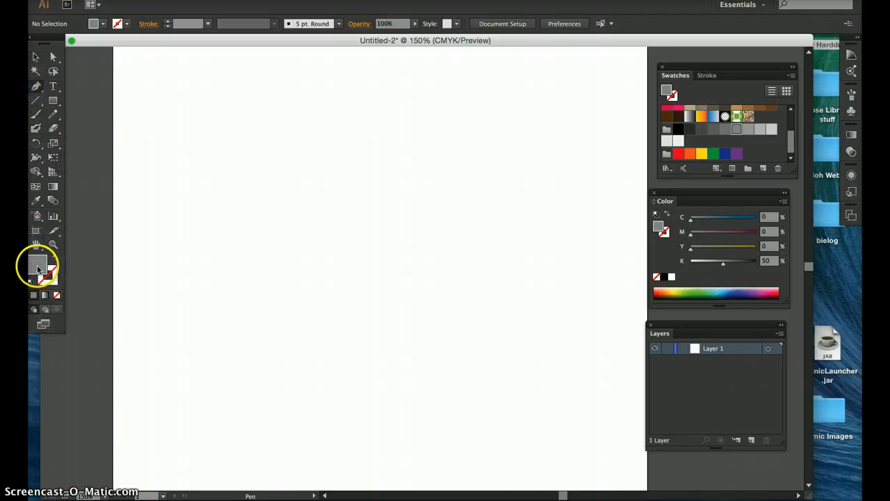
{"action": "left_click", "coordinate": [56, 295]}
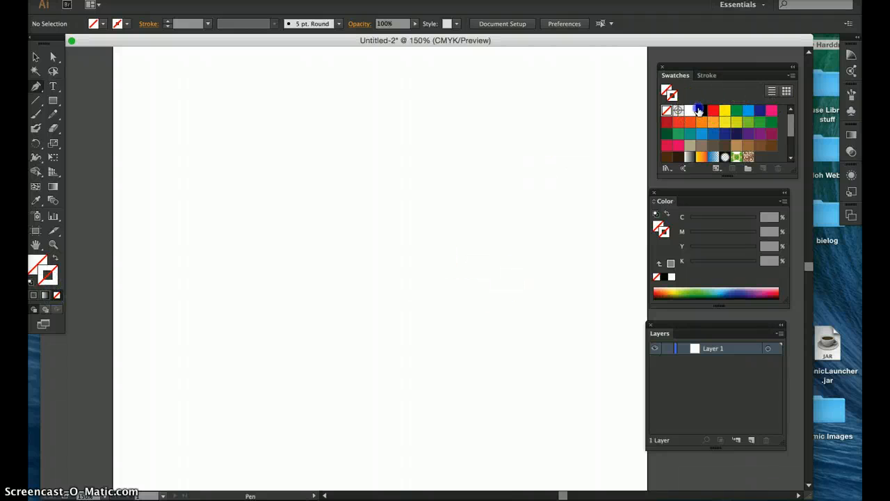
{"action": "left_click", "coordinate": [699, 111]}
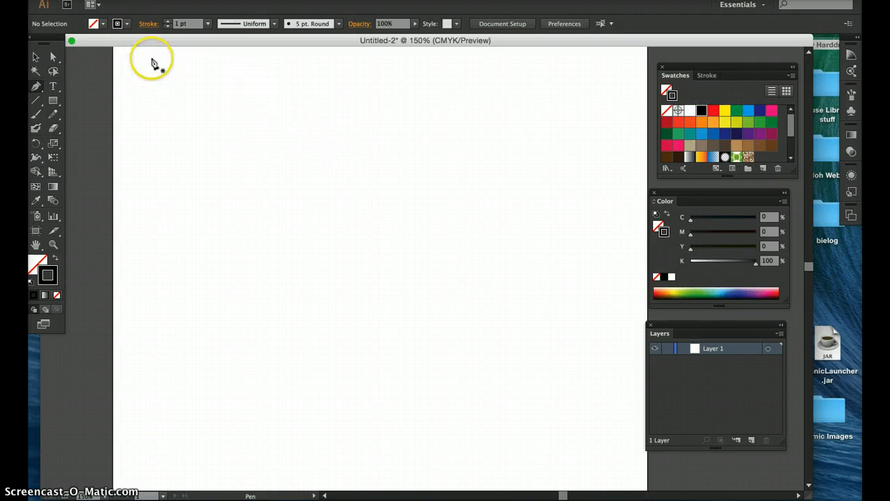
Step: Draw an open path with the Pen tool: straight zigzag segments followed by curved S-shaped segments going down
{"action": "left_click", "coordinate": [262, 115]}
{"action": "left_click", "coordinate": [349, 111]}
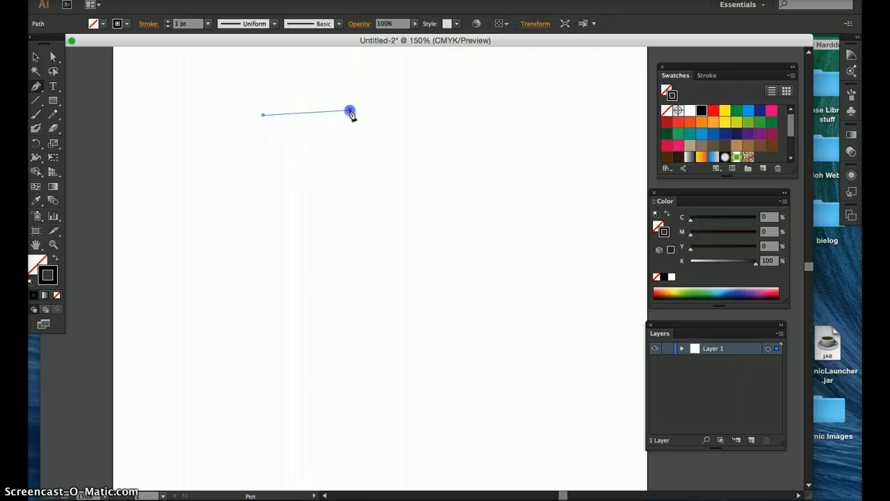
{"action": "left_click", "coordinate": [300, 171]}
{"action": "left_click", "coordinate": [387, 159]}
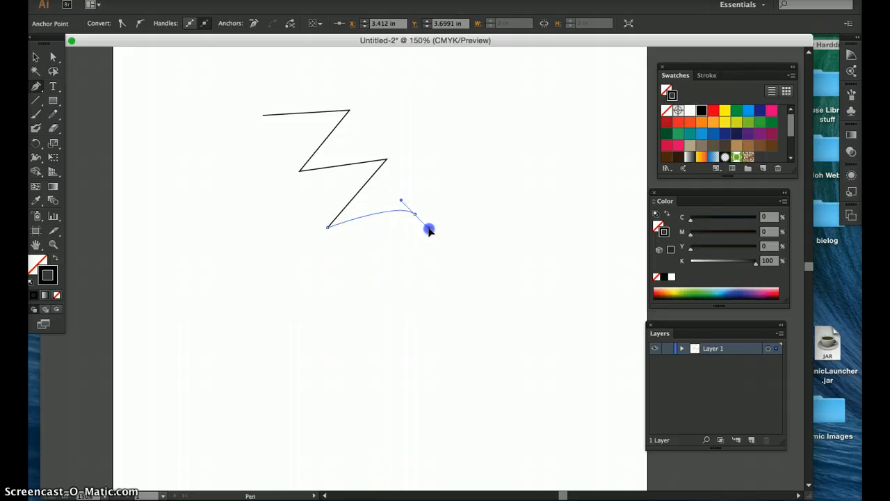
{"action": "left_click", "coordinate": [365, 287]}
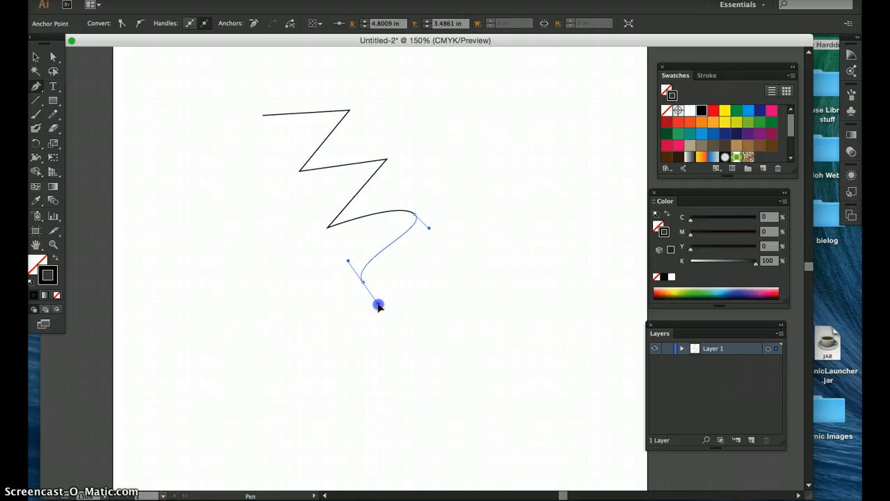
{"action": "left_click", "coordinate": [443, 261]}
{"action": "left_click_drag", "start_coordinate": [462, 282], "coordinate": [462, 281]}
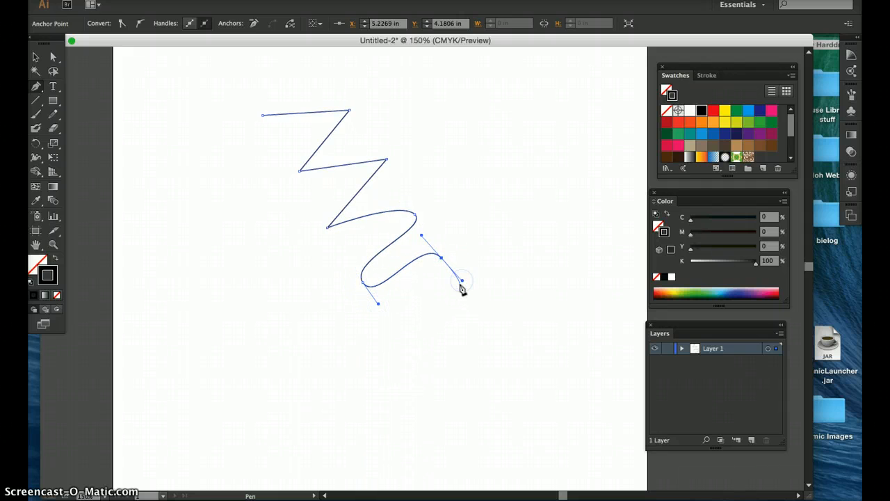
{"action": "left_click", "coordinate": [404, 327]}
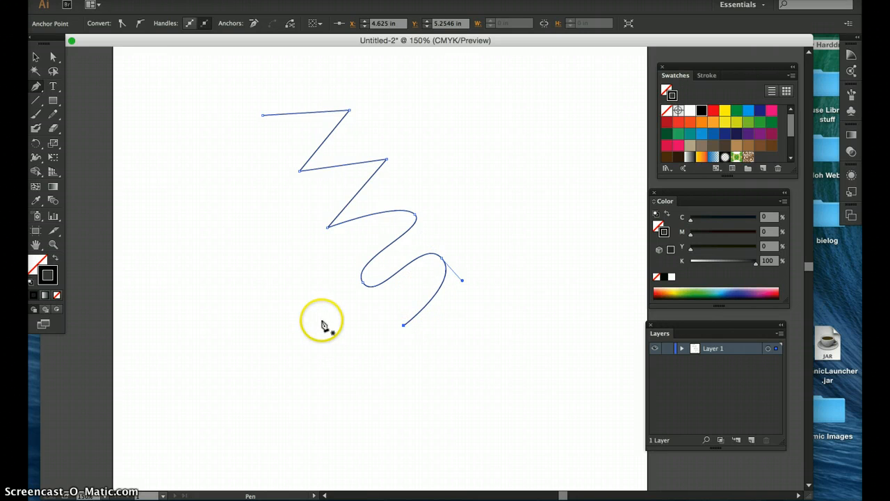
Step: End the open path by deselecting, then reselect the zigzag path with the Selection tool
{"action": "left_click", "coordinate": [36, 57]}
{"action": "left_click", "coordinate": [186, 167]}
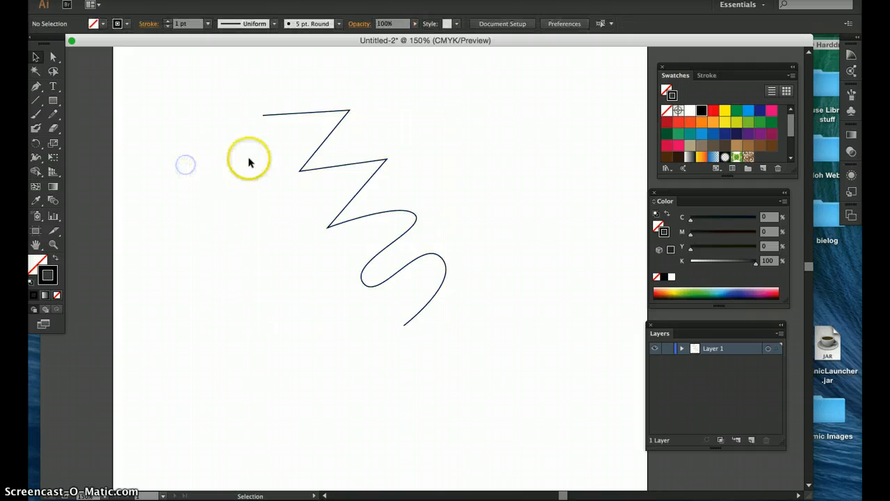
{"action": "left_click", "coordinate": [433, 299]}
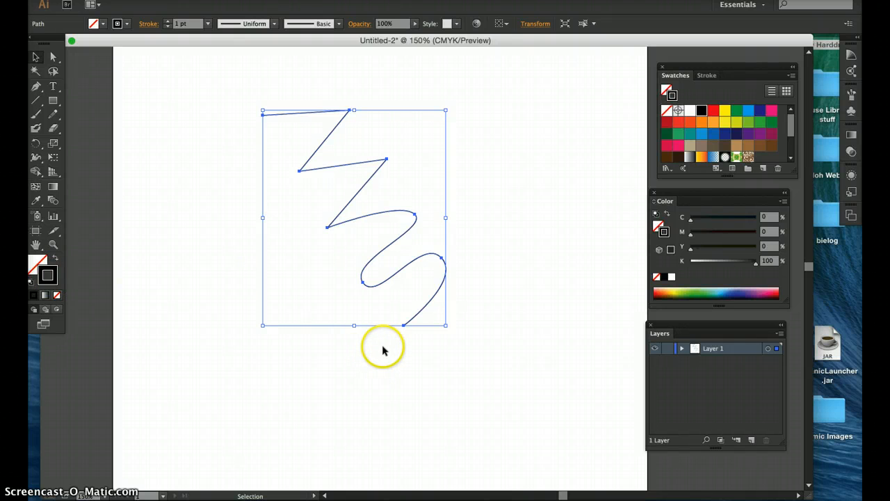
Step: Continue the path from its lower end with the Pen tool, adding curved segments back up alongside the S-curves
{"action": "left_click", "coordinate": [36, 86]}
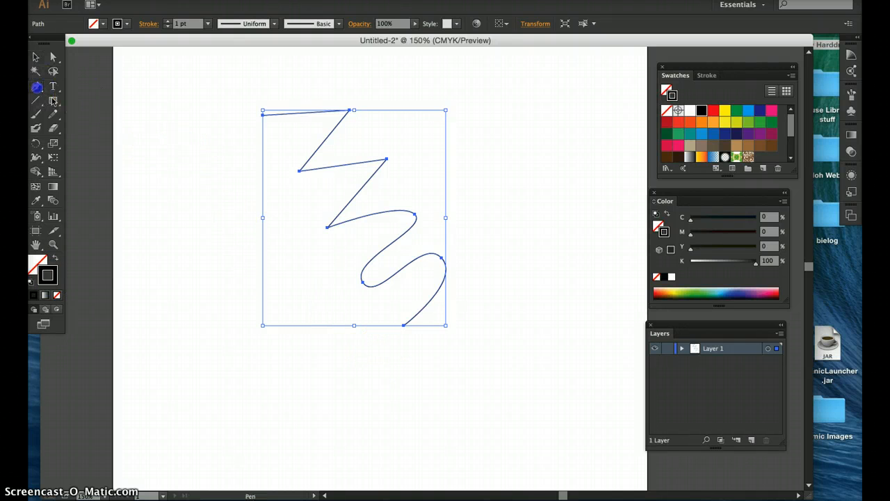
{"action": "left_click", "coordinate": [404, 327]}
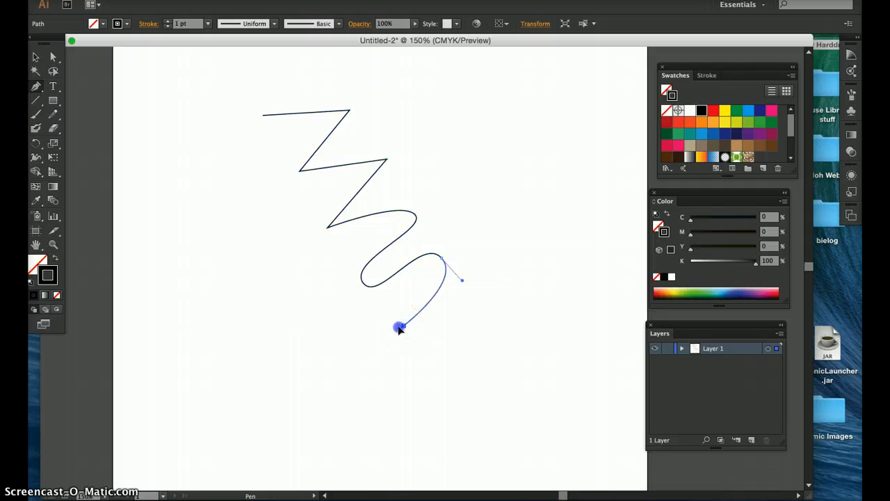
{"action": "left_click_drag", "start_coordinate": [381, 340], "coordinate": [370, 342]}
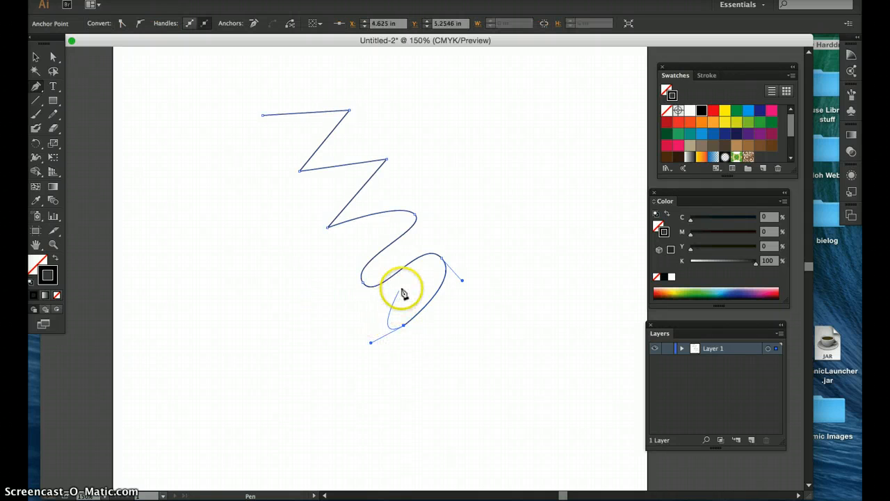
{"action": "left_click_drag", "start_coordinate": [414, 296], "coordinate": [413, 287]}
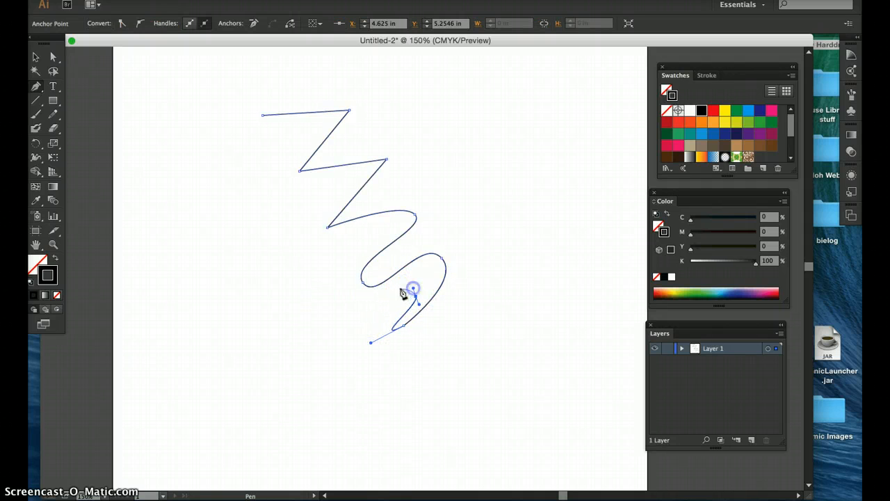
{"action": "left_click_drag", "start_coordinate": [348, 313], "coordinate": [331, 299]}
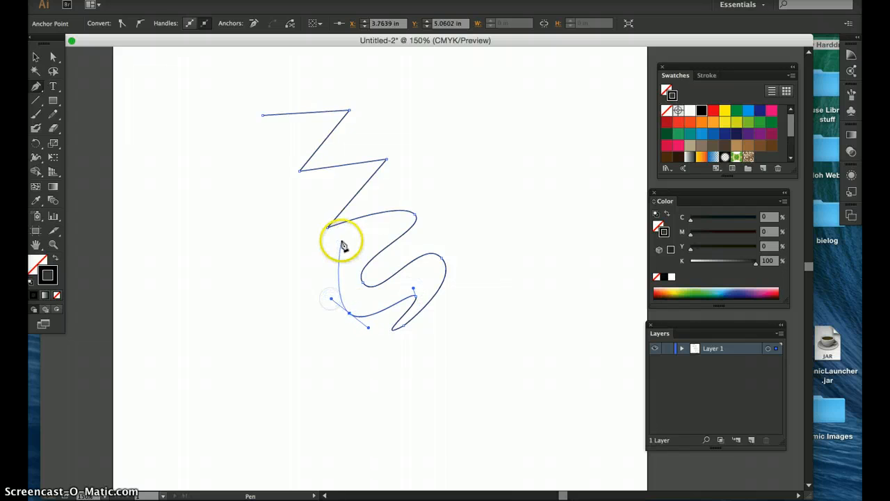
{"action": "left_click", "coordinate": [363, 237]}
{"action": "left_click_drag", "start_coordinate": [378, 227], "coordinate": [381, 221]}
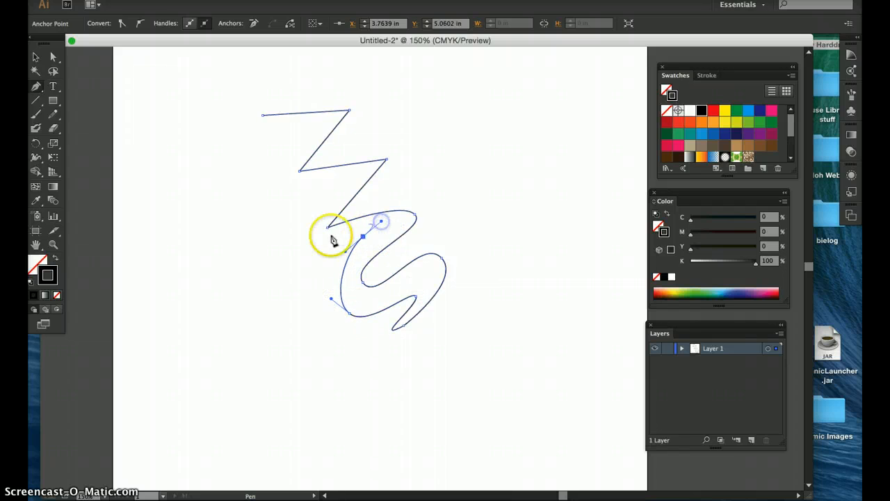
Step: Add straight zigzag segments parallel to the top and close the path at its starting point
{"action": "left_click", "coordinate": [310, 239]}
{"action": "left_click", "coordinate": [336, 189]}
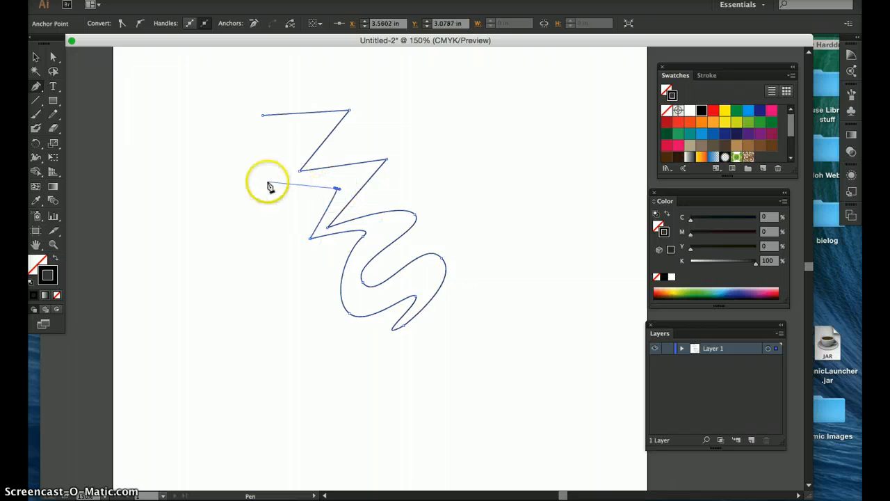
{"action": "left_click", "coordinate": [268, 182]}
{"action": "left_click", "coordinate": [315, 126]}
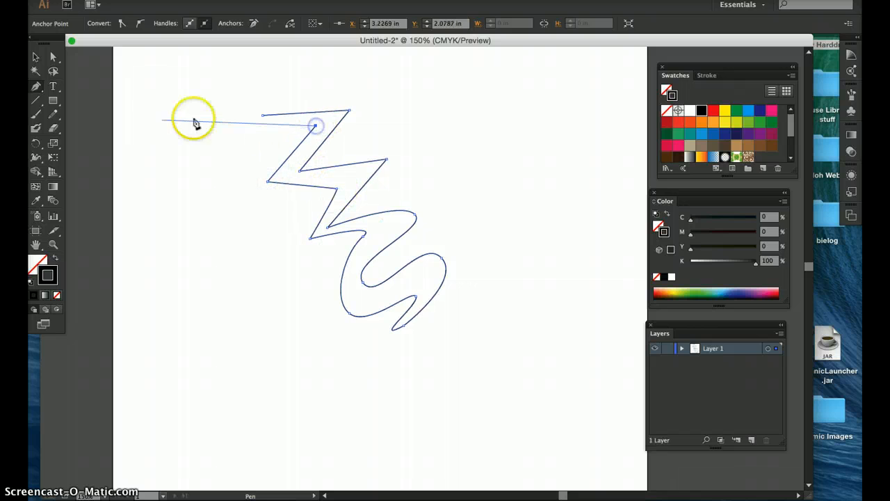
{"action": "left_click", "coordinate": [263, 116]}
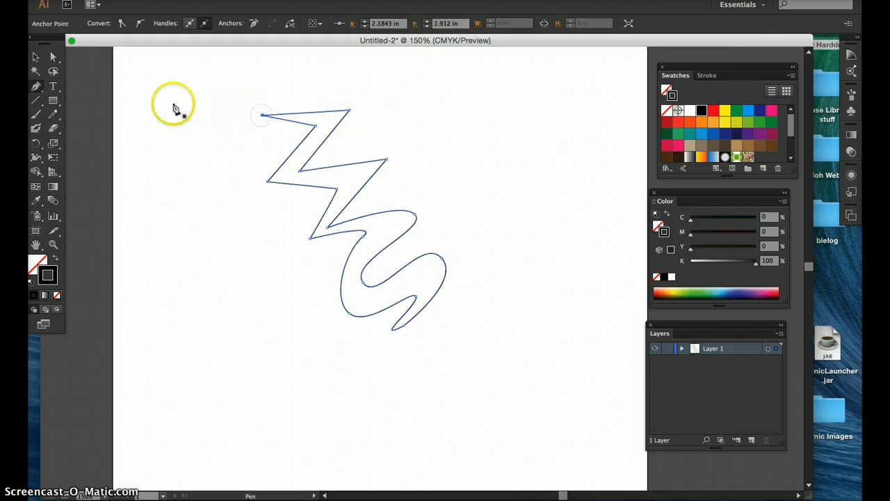
Step: Select the whole zigzag shape with a selection marquee and delete it
{"action": "left_click", "coordinate": [33, 56]}
{"action": "left_click_drag", "start_coordinate": [232, 78], "coordinate": [421, 288]}
{"action": "key", "text": "Delete"}
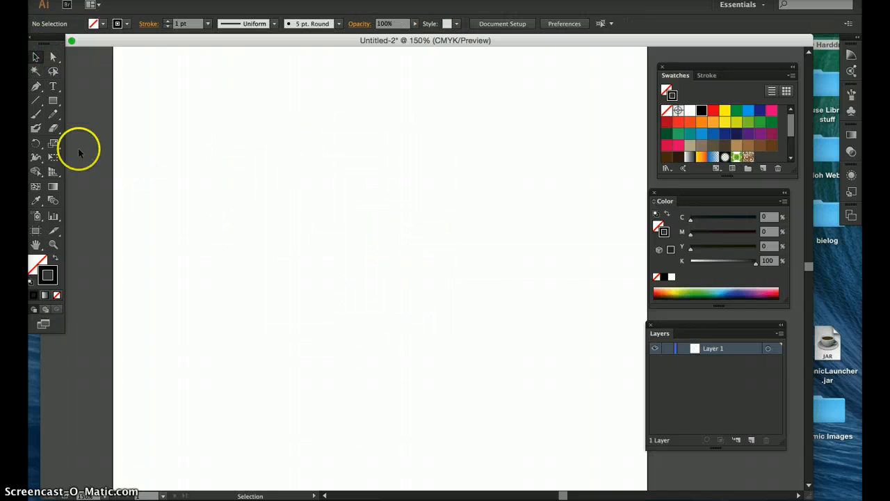
Step: Draw a closed D-shaped path with the Pen tool: top corner, curved right point, bottom corner, back to start
{"action": "left_click", "coordinate": [37, 87]}
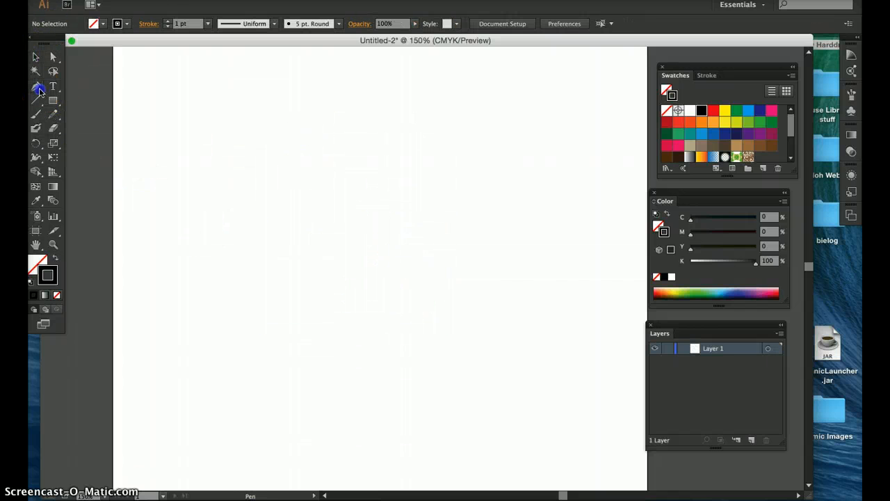
{"action": "left_click", "coordinate": [312, 125]}
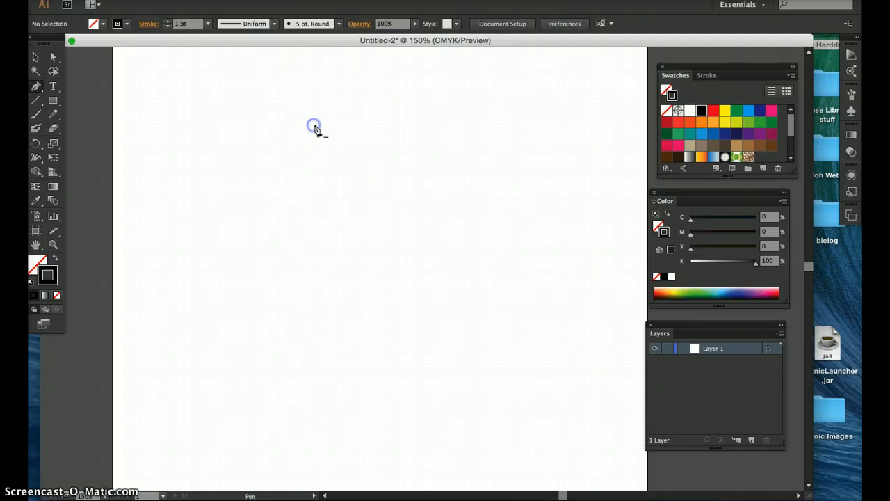
{"action": "left_click_drag", "start_coordinate": [422, 209], "coordinate": [418, 234]}
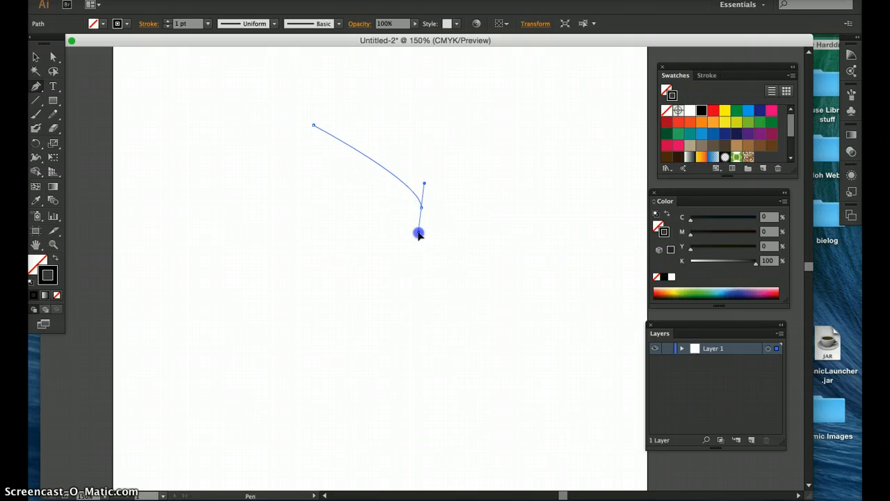
{"action": "left_click_drag", "start_coordinate": [420, 237], "coordinate": [421, 275]}
{"action": "left_click_drag", "start_coordinate": [383, 300], "coordinate": [314, 128]}
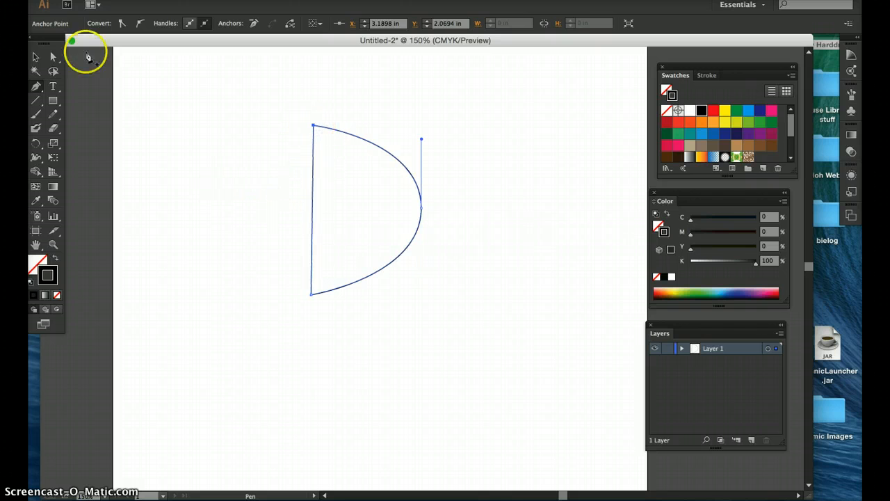
Step: Adjust the right anchor's direction handles to vertical with the Direct Selection tool, then deselect
{"action": "left_click", "coordinate": [57, 58]}
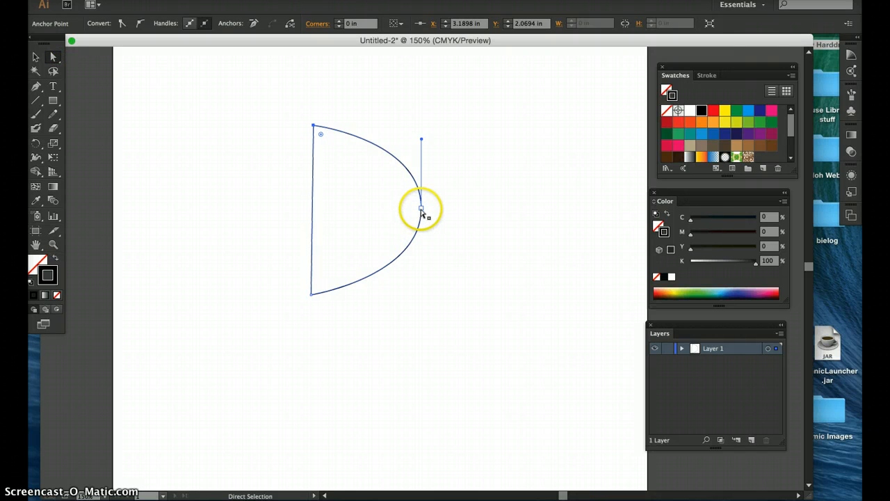
{"action": "mouse_move", "coordinate": [421, 209]}
{"action": "left_mouse_down"}
{"action": "mouse_move", "coordinate": [433, 206]}
{"action": "mouse_move", "coordinate": [419, 208]}
{"action": "left_mouse_up"}
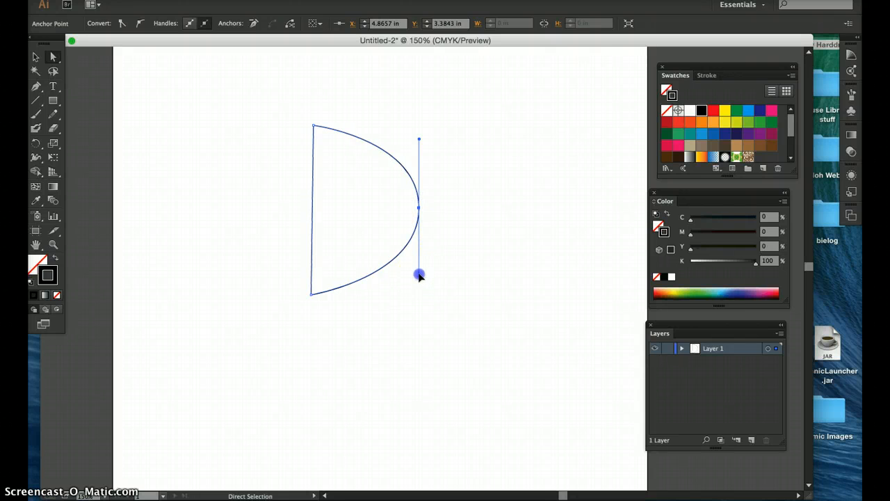
{"action": "mouse_move", "coordinate": [419, 275]}
{"action": "left_mouse_down"}
{"action": "mouse_move", "coordinate": [437, 268]}
{"action": "mouse_move", "coordinate": [421, 272]}
{"action": "left_mouse_up"}
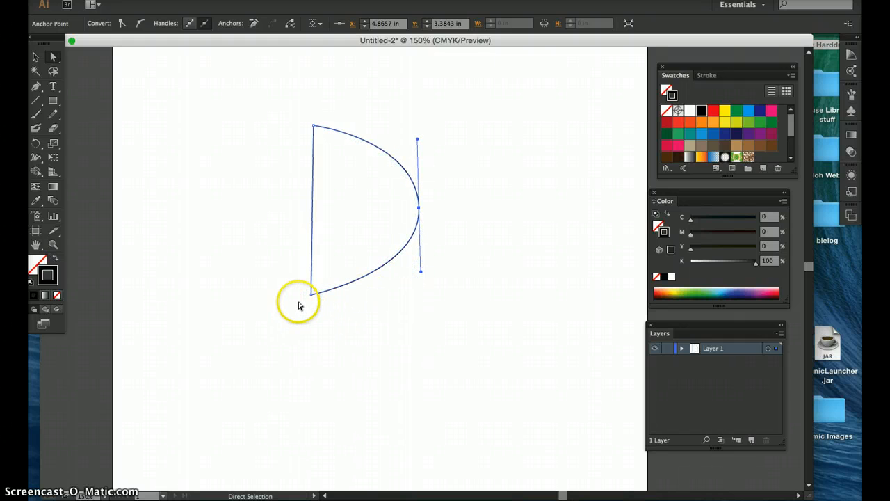
{"action": "left_click", "coordinate": [273, 144]}
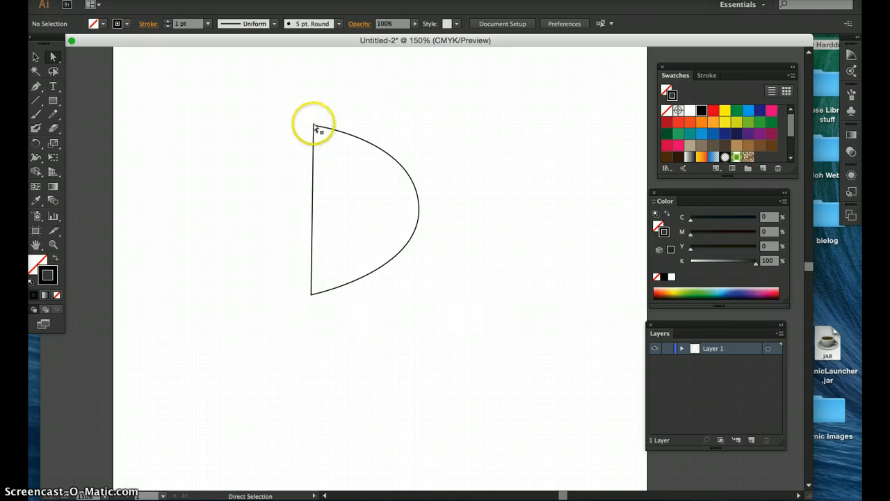
Step: Add anchor points midway along the D's left edge and on its top curve with the Add Anchor Point tool
{"action": "left_click", "coordinate": [314, 126]}
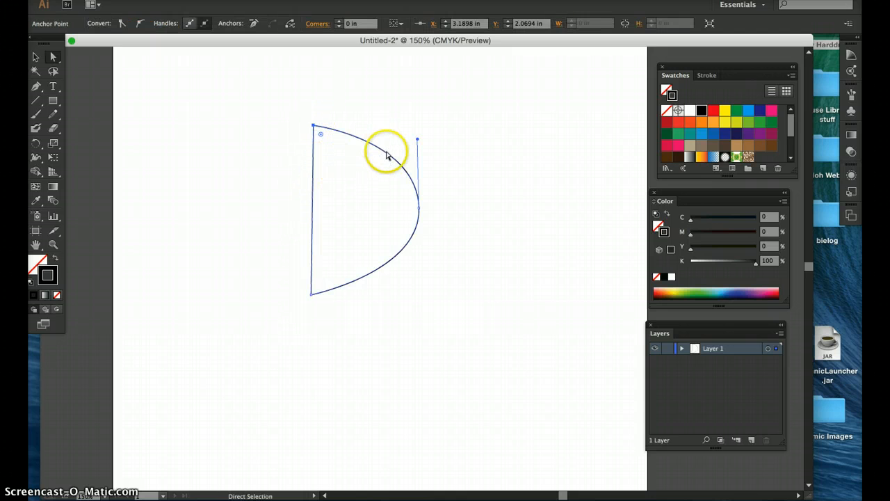
{"action": "left_click_drag", "start_coordinate": [36, 86], "coordinate": [109, 117]}
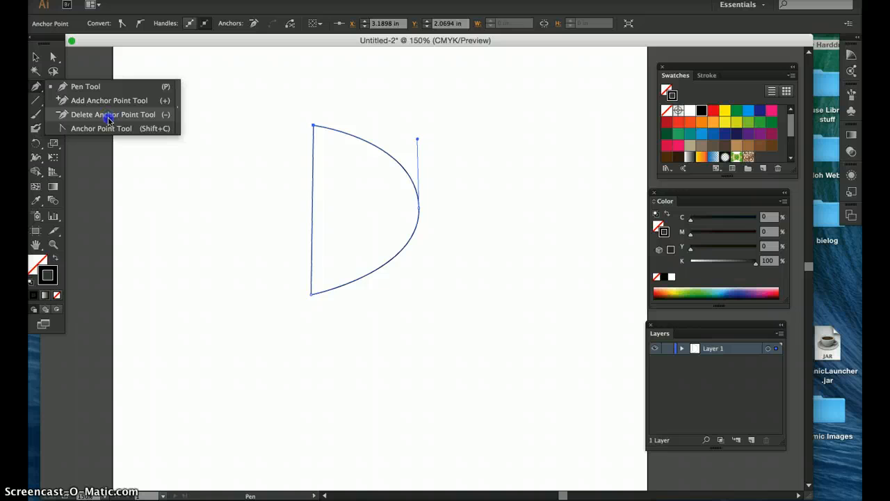
{"action": "left_click_drag", "start_coordinate": [109, 122], "coordinate": [109, 130]}
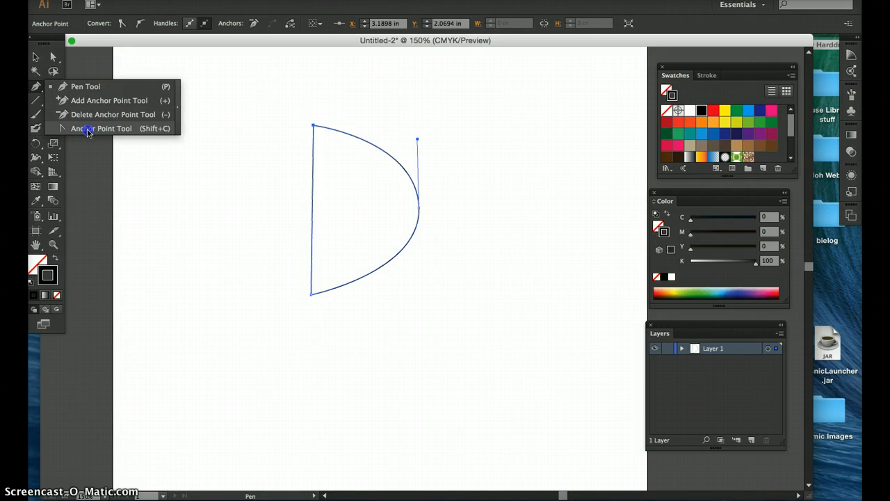
{"action": "left_click_drag", "start_coordinate": [87, 132], "coordinate": [87, 101]}
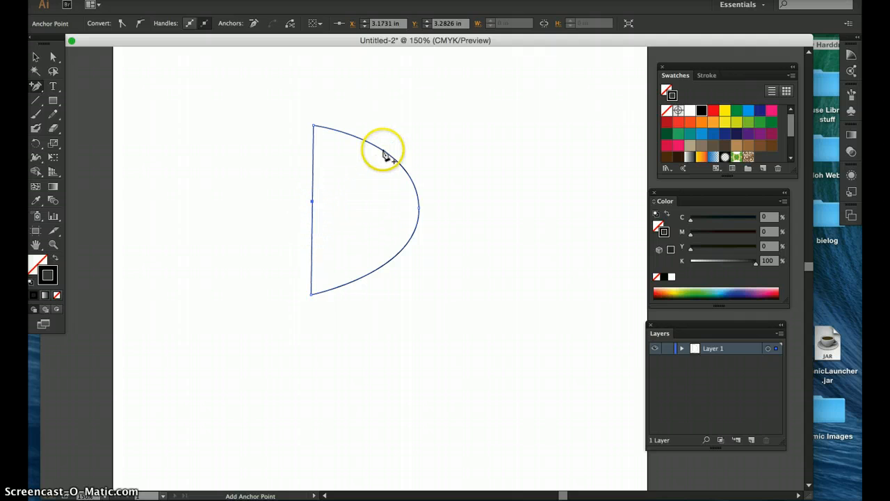
Step: Drag the new left-edge anchor inward and the top-curve anchor outward with the Direct Selection tool
{"action": "left_click", "coordinate": [54, 56]}
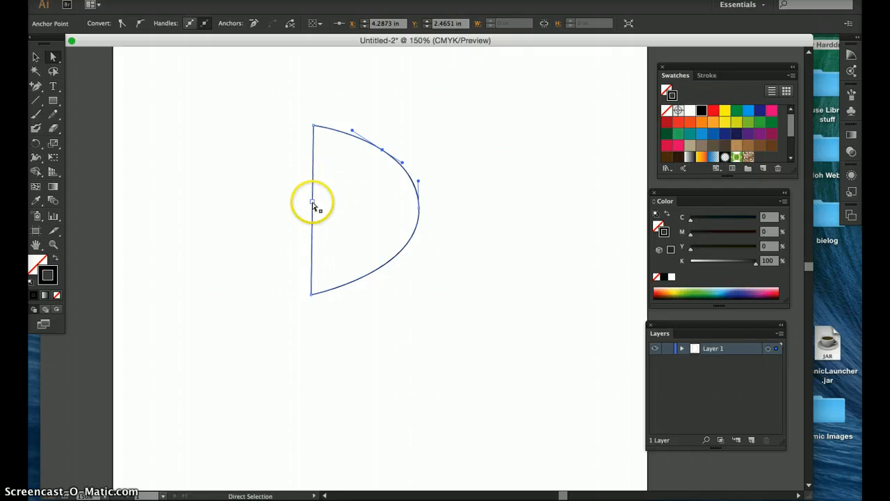
{"action": "left_click_drag", "start_coordinate": [312, 202], "coordinate": [337, 198]}
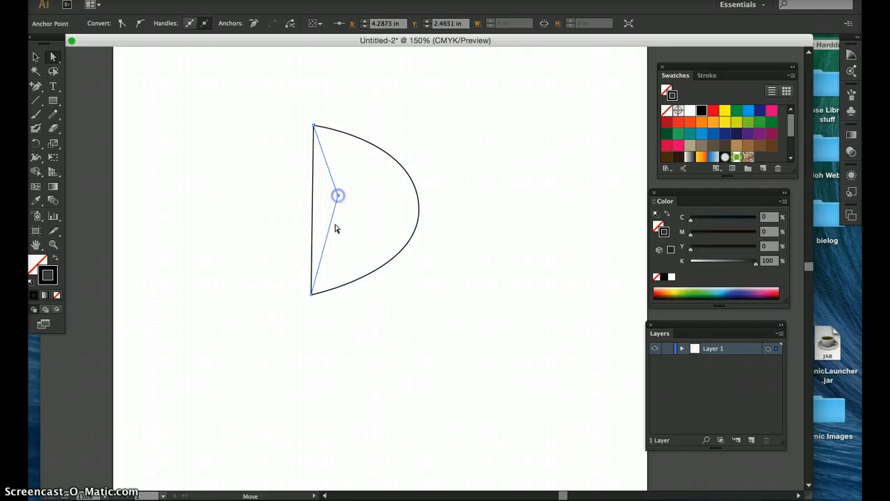
{"action": "left_click", "coordinate": [382, 150]}
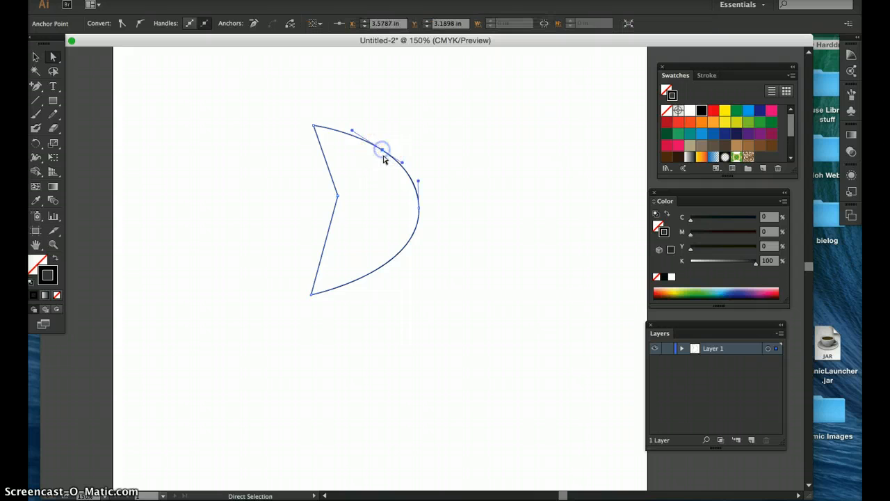
{"action": "mouse_move", "coordinate": [384, 151]}
{"action": "left_mouse_down"}
{"action": "mouse_move", "coordinate": [374, 165]}
{"action": "mouse_move", "coordinate": [391, 135]}
{"action": "left_mouse_up"}
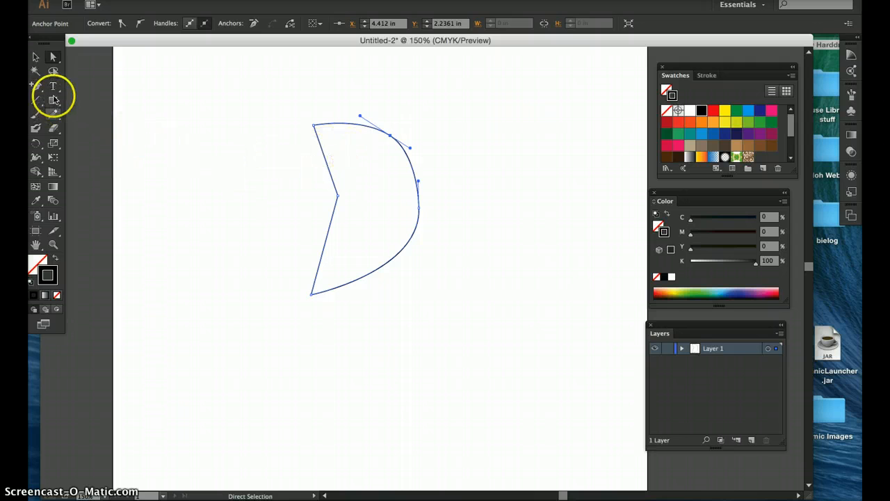
Step: Delete the added top-curve and left-edge anchors with the Delete Anchor Point tool
{"action": "left_click_drag", "start_coordinate": [36, 86], "coordinate": [75, 117]}
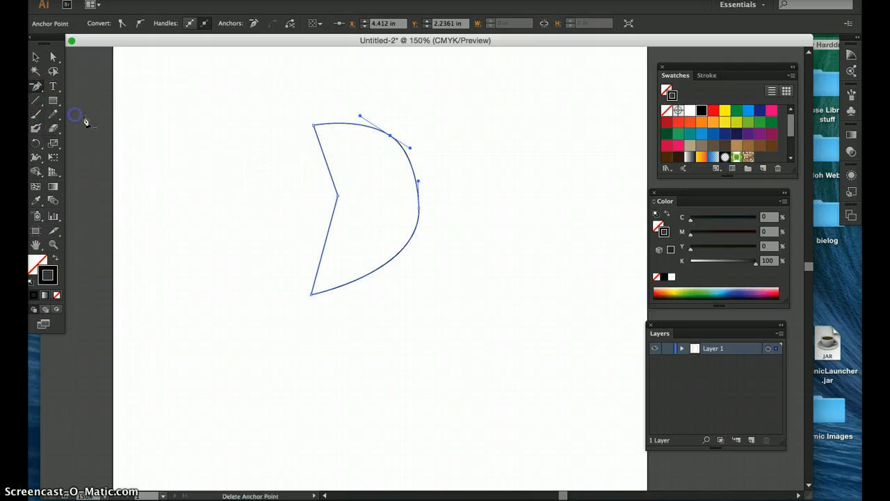
{"action": "left_click", "coordinate": [390, 138]}
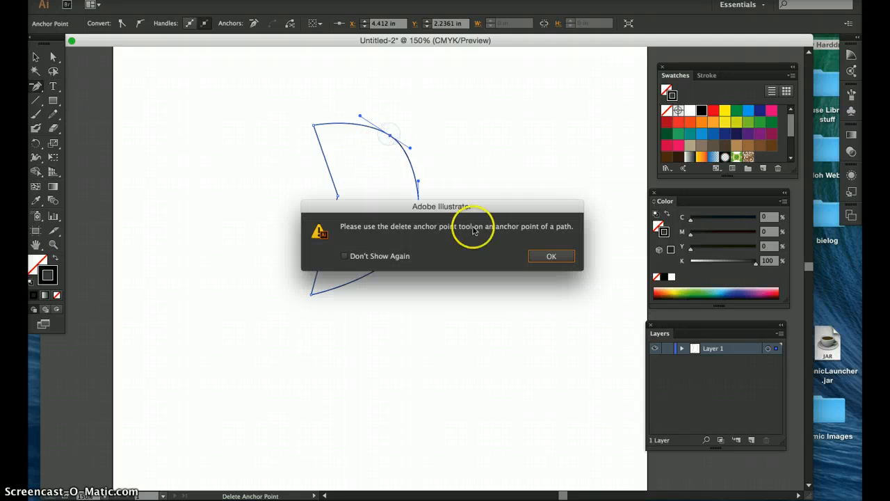
{"action": "left_click", "coordinate": [533, 256]}
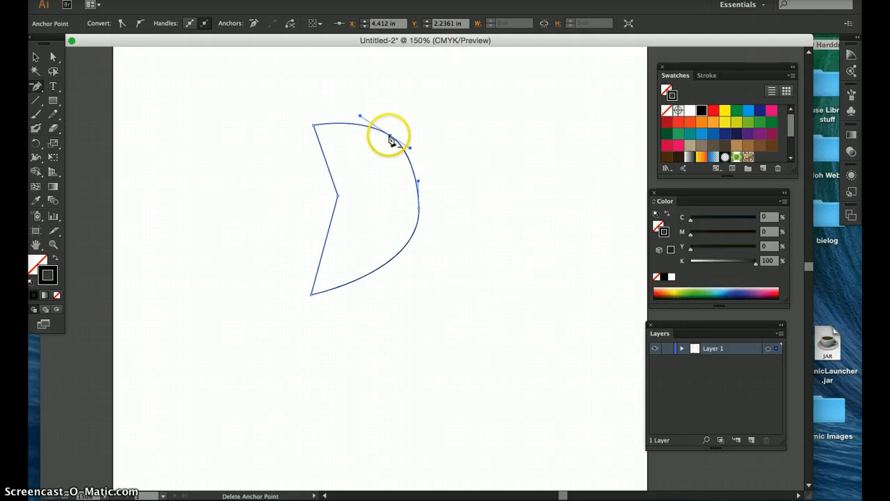
{"action": "left_click", "coordinate": [391, 138]}
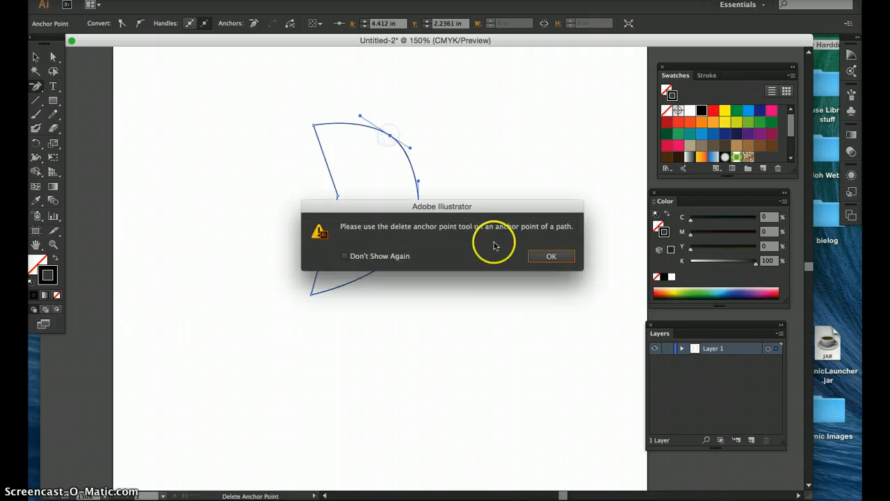
{"action": "left_click", "coordinate": [542, 257]}
{"action": "key", "text": "super+equal"}
{"action": "key", "text": "super+equal"}
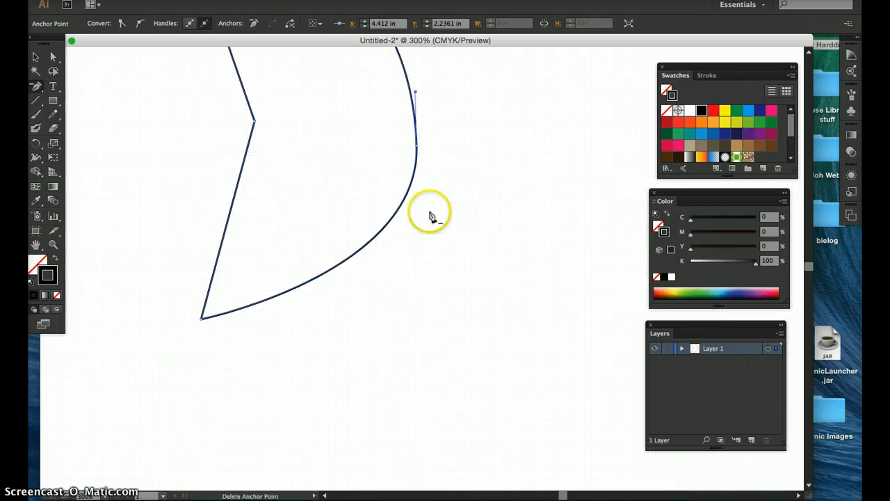
{"action": "key", "text": "space"}
{"action": "left_click_drag", "start_coordinate": [421, 146], "coordinate": [402, 333]}
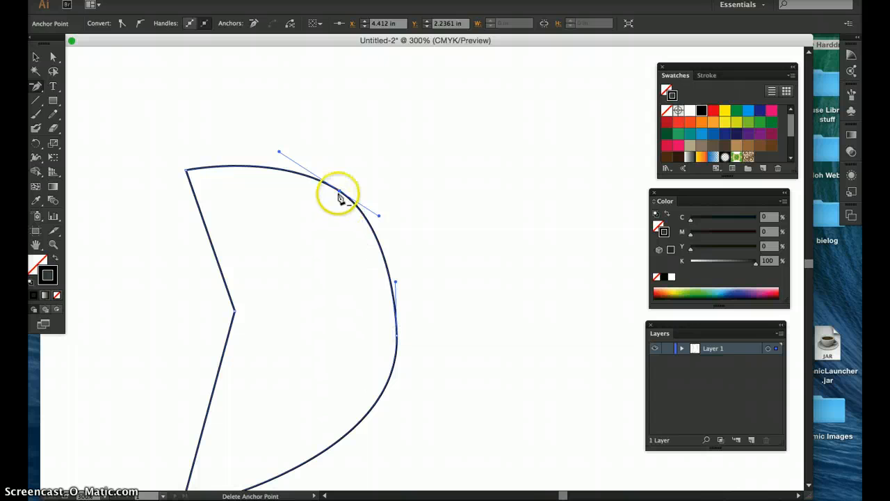
{"action": "left_click", "coordinate": [340, 194]}
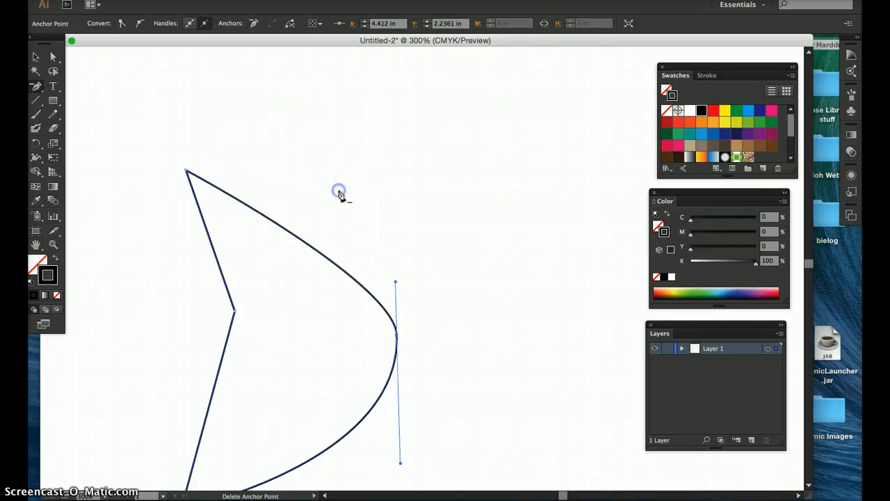
{"action": "left_click", "coordinate": [235, 315]}
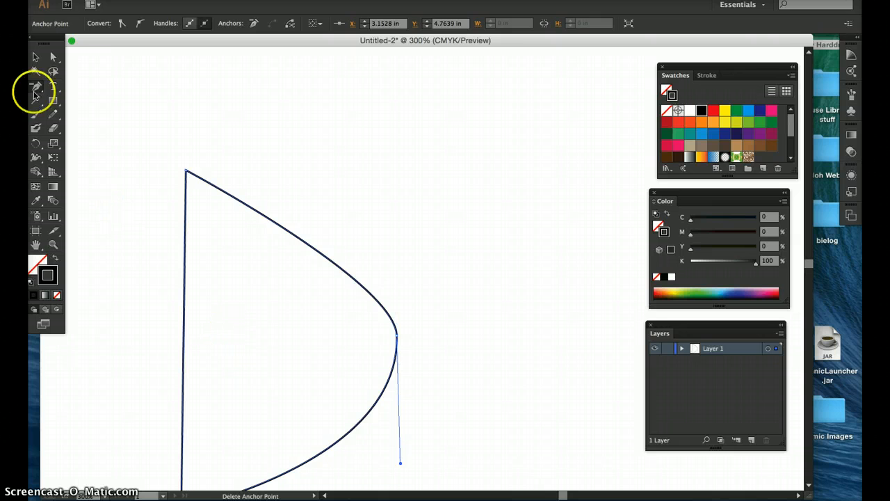
Step: Realign the right anchor's direction handles vertically with the Direct Selection tool and deselect the path
{"action": "left_click", "coordinate": [52, 56]}
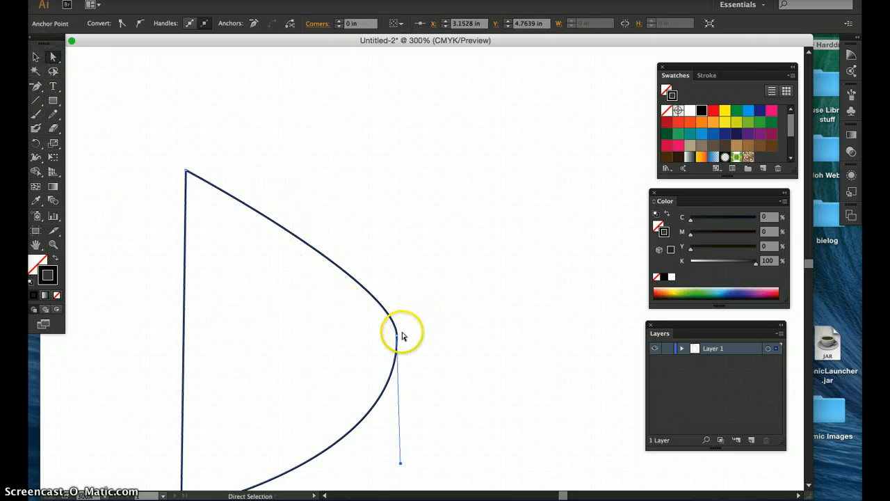
{"action": "left_click", "coordinate": [398, 337]}
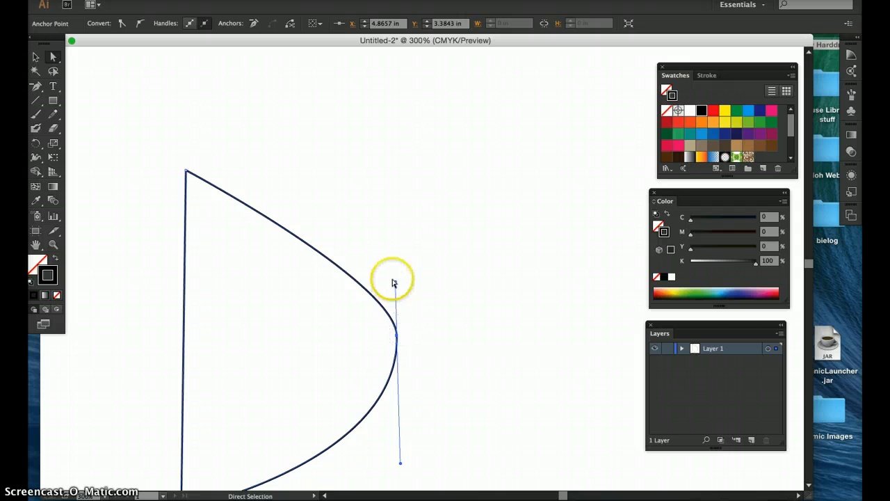
{"action": "left_click_drag", "start_coordinate": [395, 283], "coordinate": [396, 201]}
{"action": "scroll", "coordinate": [452, 209], "scroll_direction": "down", "scroll_amount": 5}
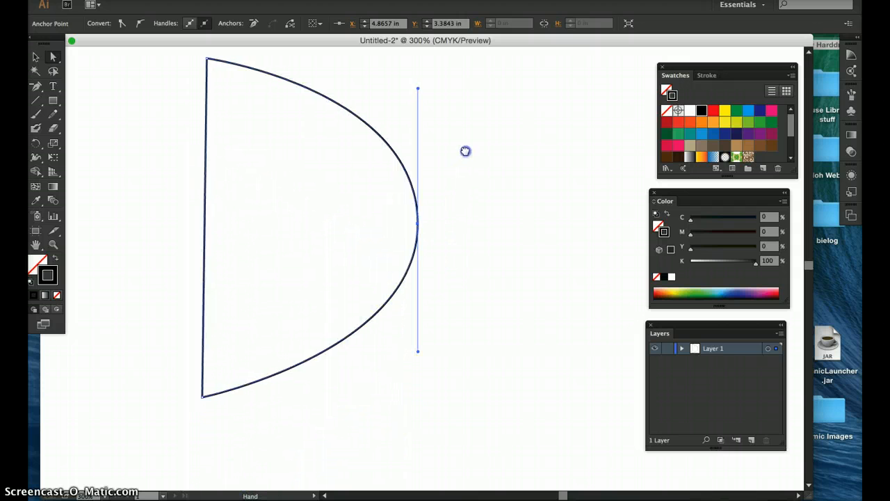
{"action": "left_click_drag", "start_coordinate": [422, 355], "coordinate": [420, 366]}
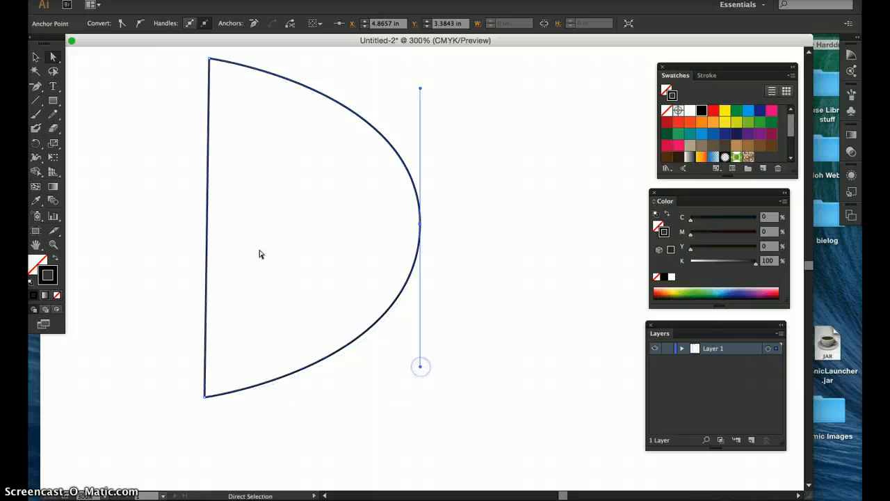
{"action": "key", "text": "v"}
{"action": "left_click", "coordinate": [179, 146]}
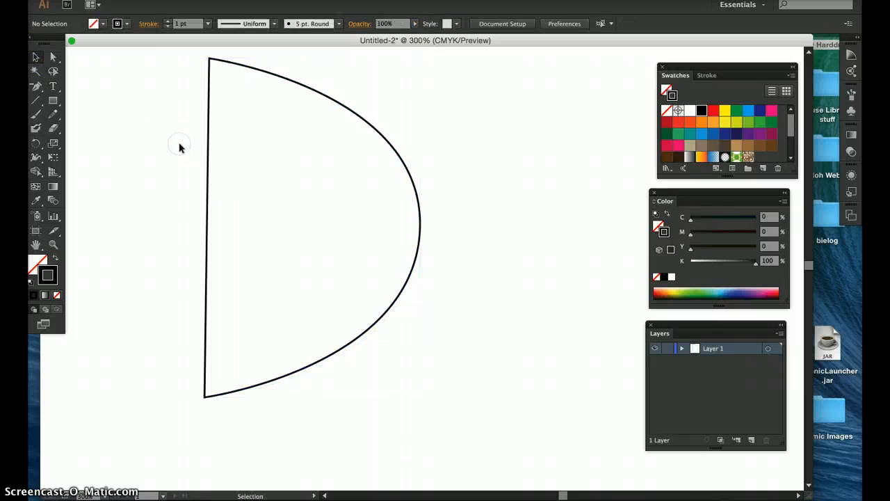
{"action": "key", "text": "super+minus"}
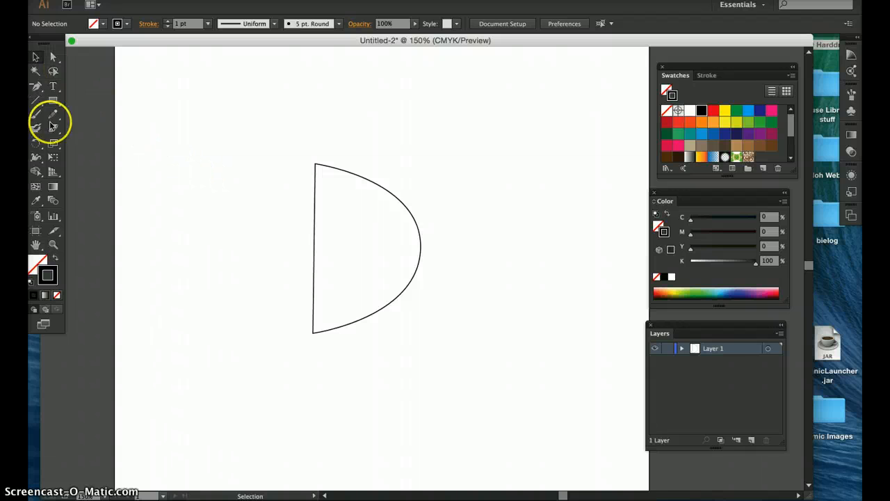
Step: Convert the D's right anchor into a corner point with the Anchor Point tool
{"action": "left_click", "coordinate": [315, 165]}
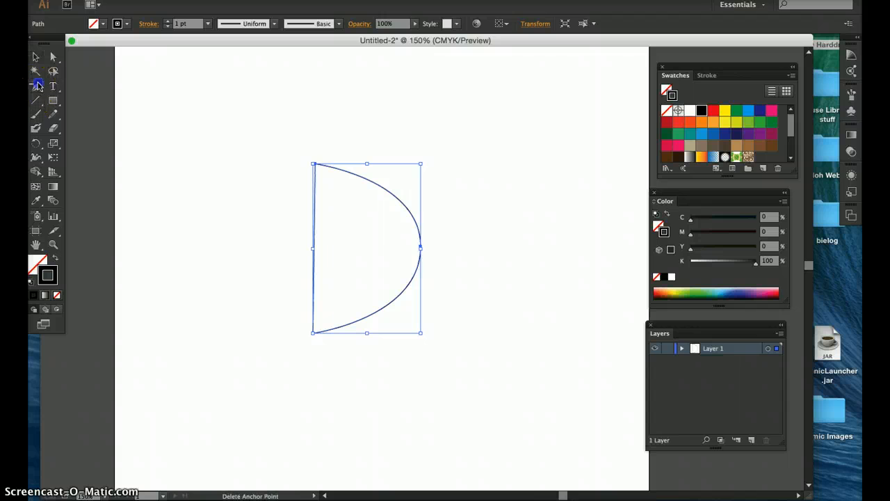
{"action": "left_click", "coordinate": [35, 86]}
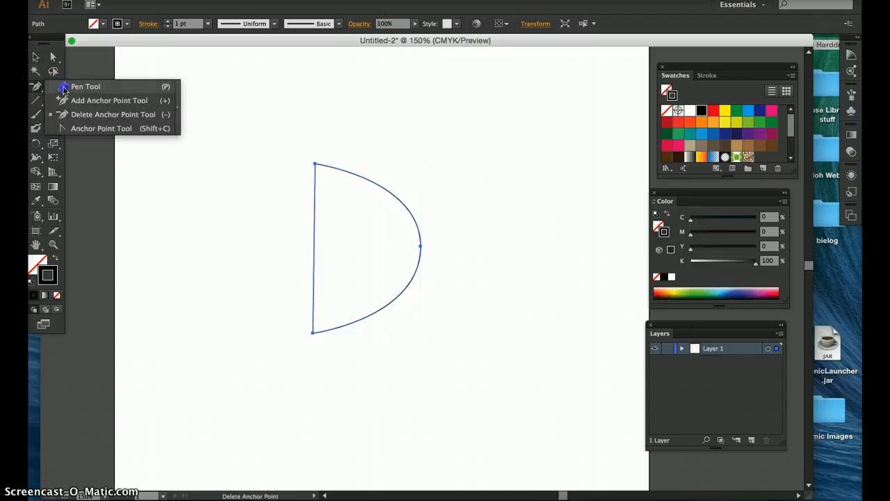
{"action": "left_click", "coordinate": [79, 130]}
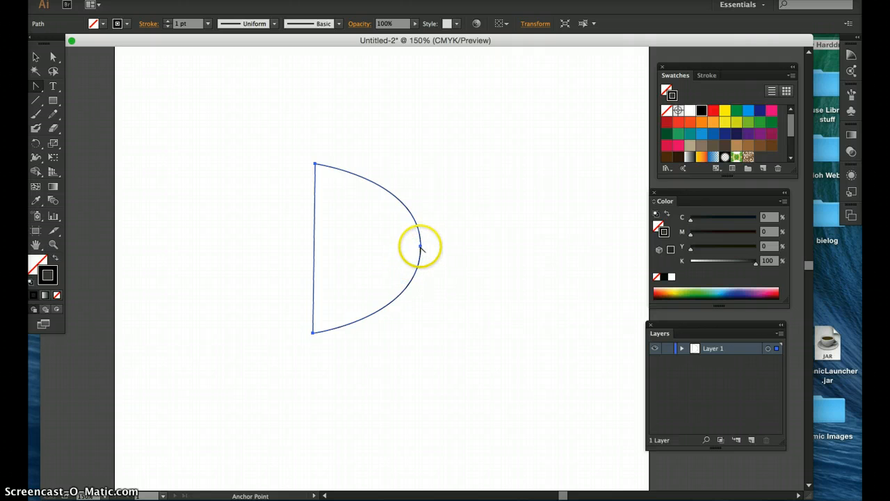
{"action": "left_click", "coordinate": [420, 247]}
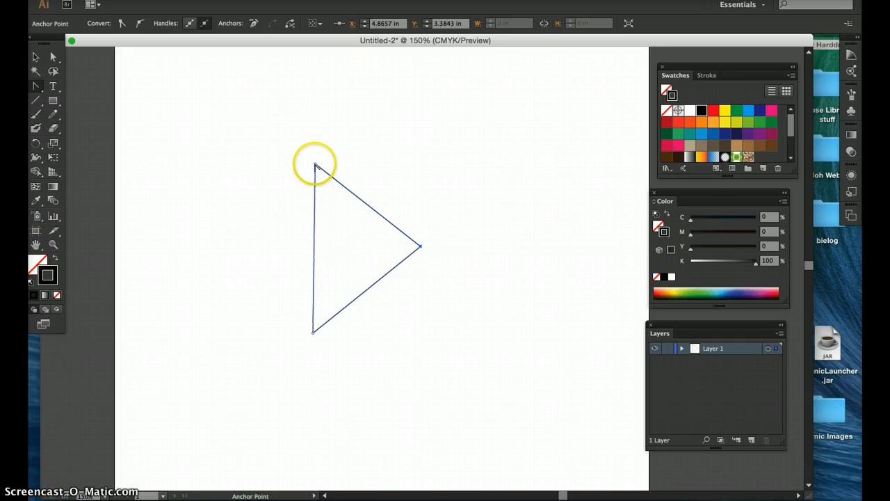
{"action": "left_click", "coordinate": [420, 247]}
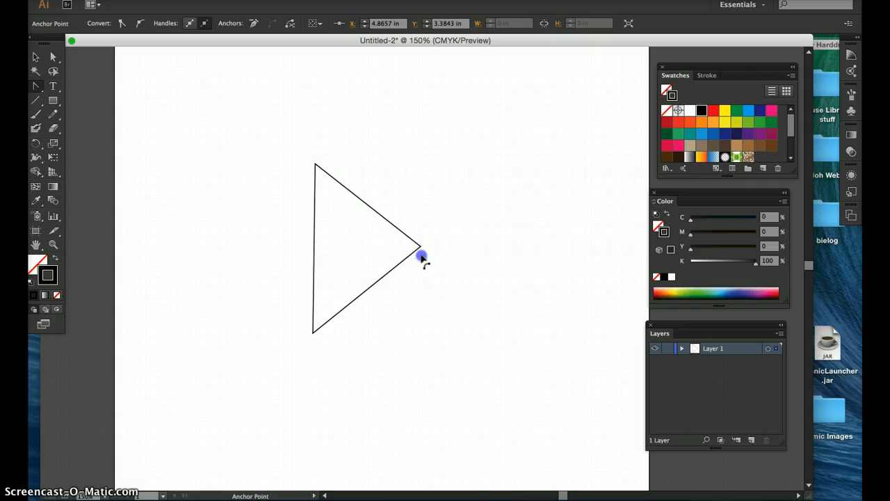
{"action": "left_click_drag", "start_coordinate": [423, 260], "coordinate": [429, 230]}
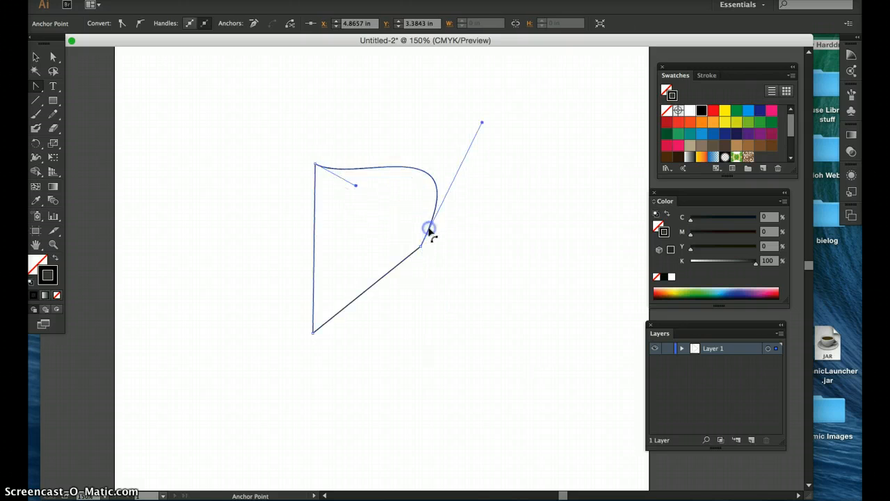
{"action": "key", "text": "super+z"}
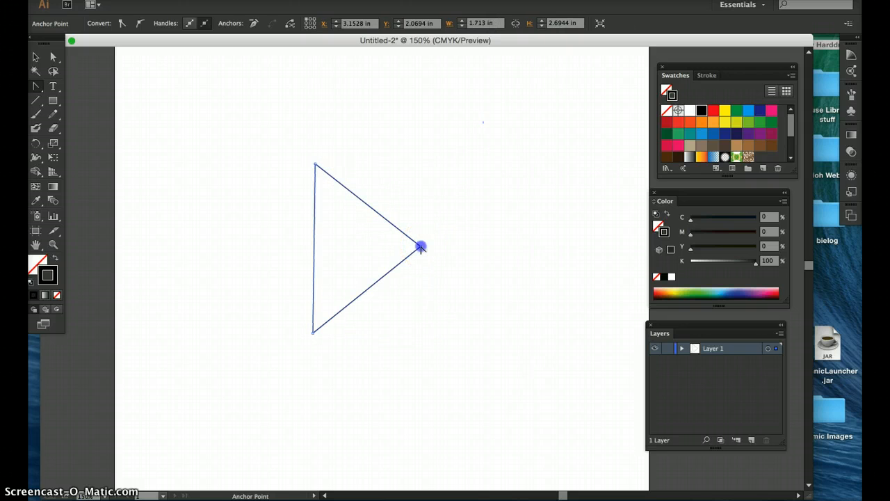
Step: Drag vertical handles out of the right corner point to make it smooth again, then deselect
{"action": "left_click_drag", "start_coordinate": [420, 247], "coordinate": [429, 325]}
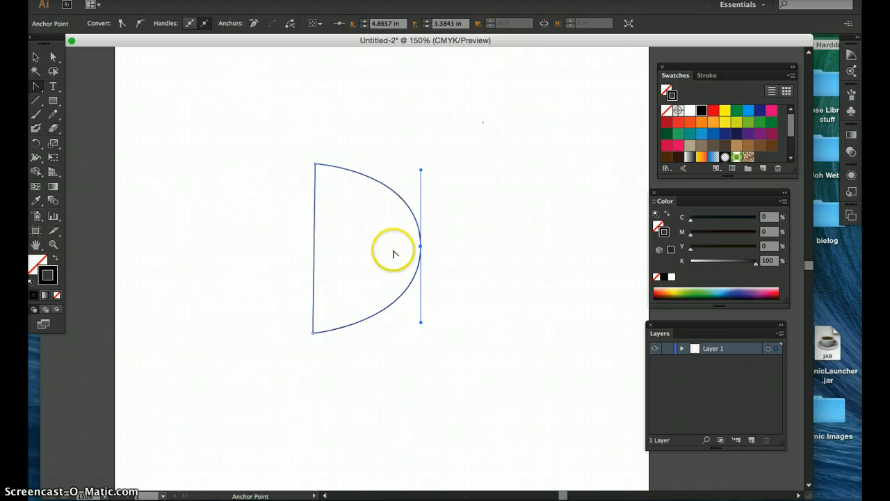
{"action": "left_click", "coordinate": [36, 57]}
{"action": "left_click", "coordinate": [235, 171]}
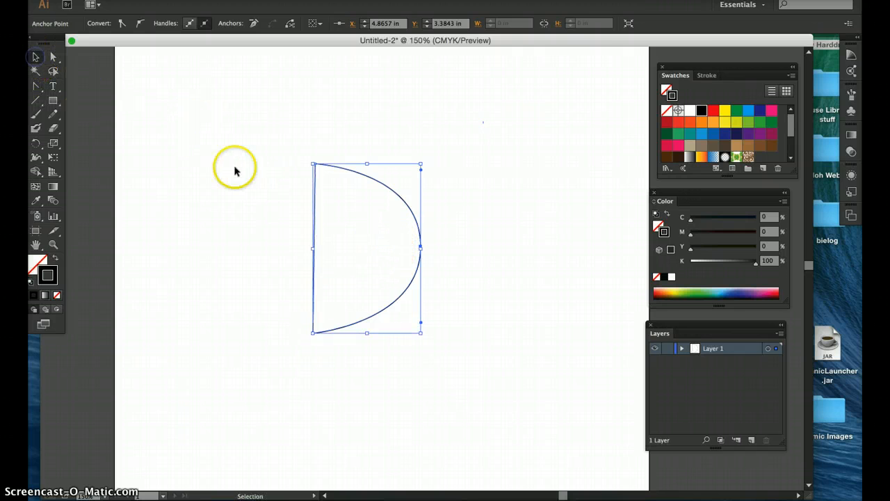
Step: Move the D shape up and to the right with the Selection tool
{"action": "left_click", "coordinate": [395, 192]}
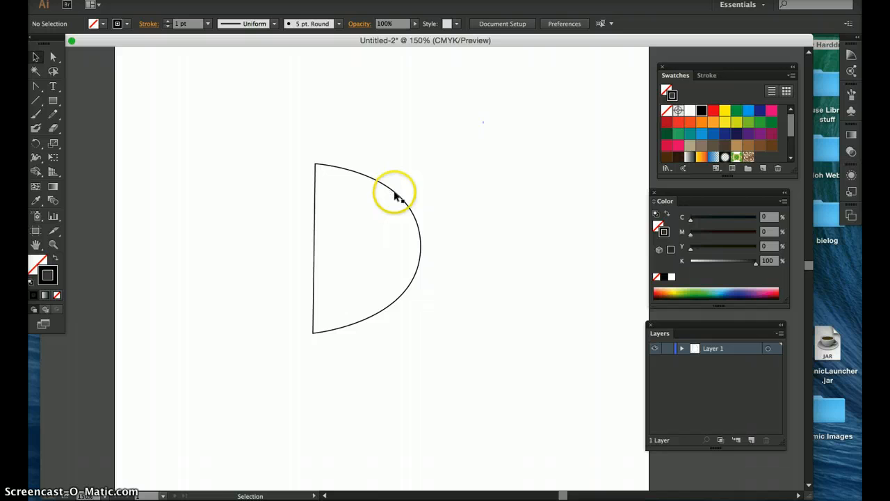
{"action": "left_click_drag", "start_coordinate": [395, 193], "coordinate": [429, 158]}
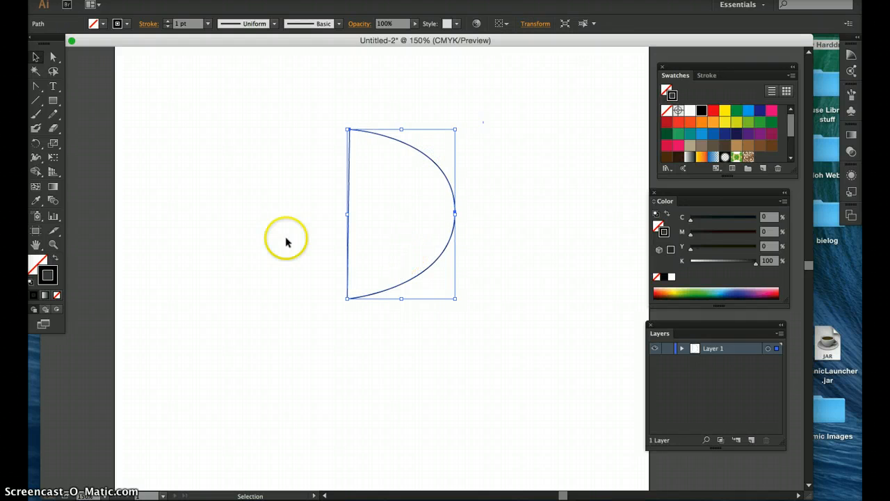
{"action": "left_click_drag", "start_coordinate": [285, 241], "coordinate": [270, 223]}
Step: Select the D shape with a selection marquee and delete it
{"action": "left_click_drag", "start_coordinate": [314, 123], "coordinate": [317, 102]}
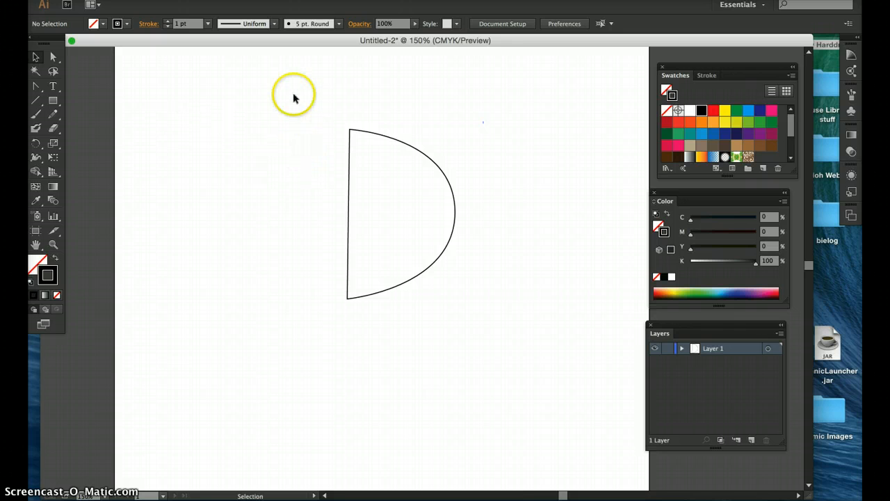
{"action": "left_click_drag", "start_coordinate": [307, 89], "coordinate": [433, 223]}
{"action": "key", "text": "Delete"}
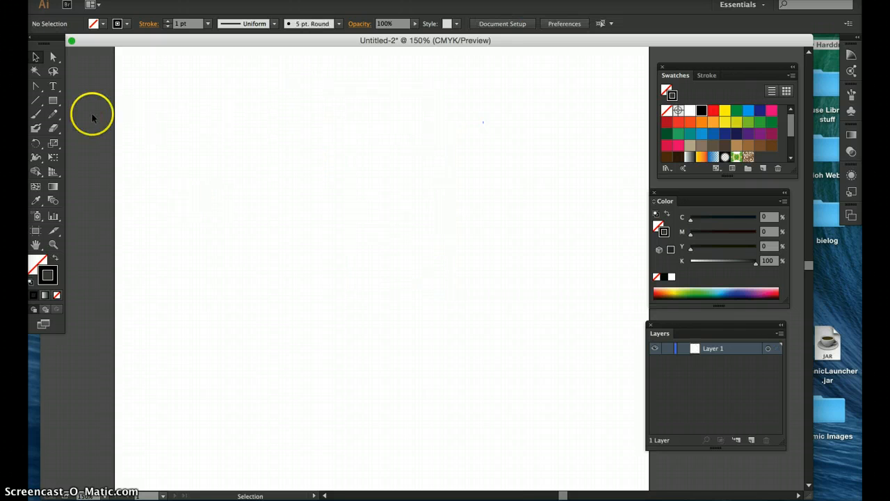
Step: Draw a stroke-less circle from its centre with the Ellipse tool and fill it black
{"action": "left_click", "coordinate": [56, 100]}
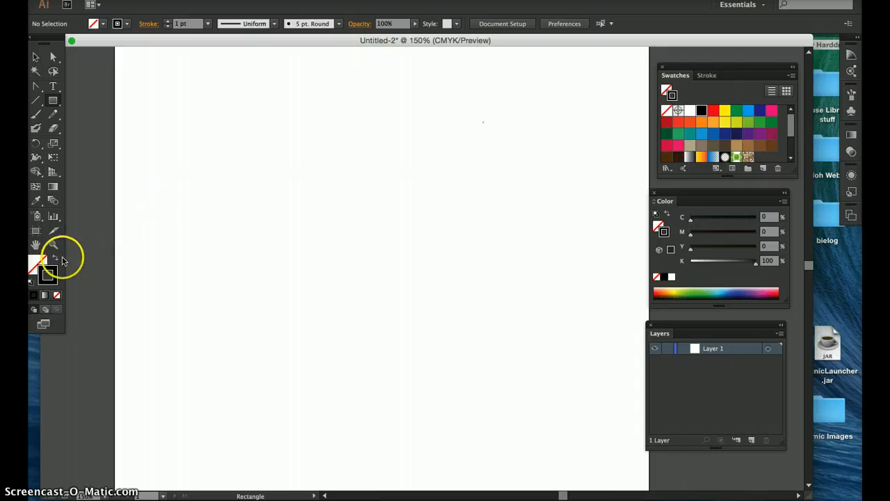
{"action": "left_click", "coordinate": [57, 295]}
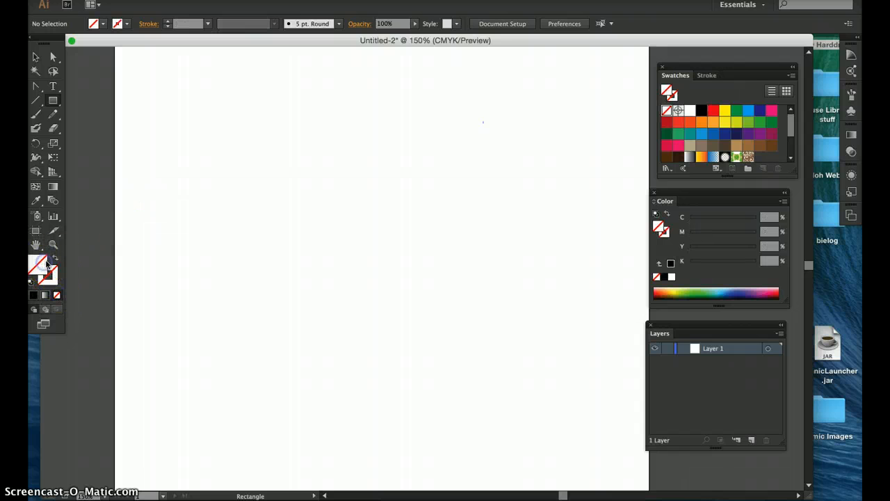
{"action": "left_click", "coordinate": [712, 110]}
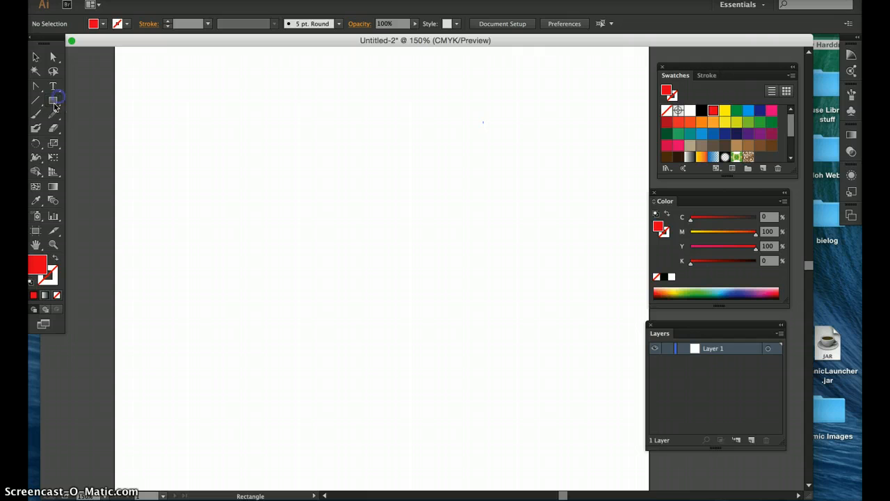
{"action": "left_click_drag", "start_coordinate": [54, 106], "coordinate": [86, 128]}
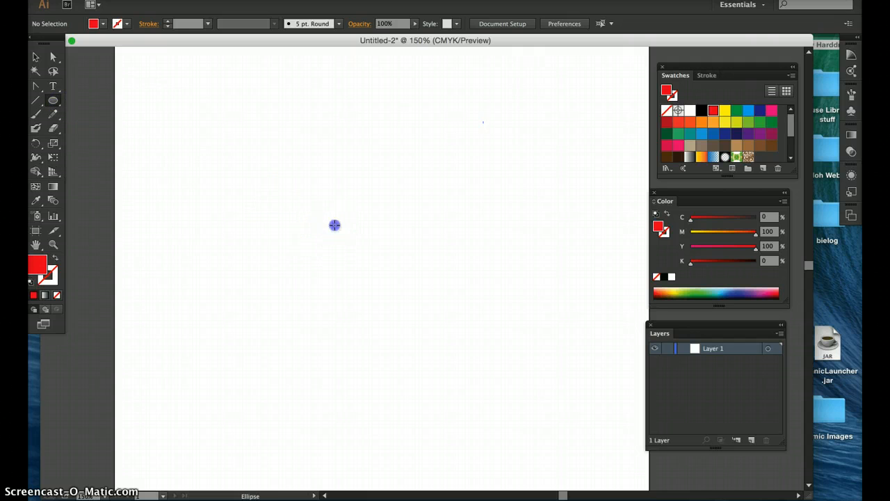
{"action": "left_click_drag", "start_coordinate": [335, 225], "coordinate": [376, 299]}
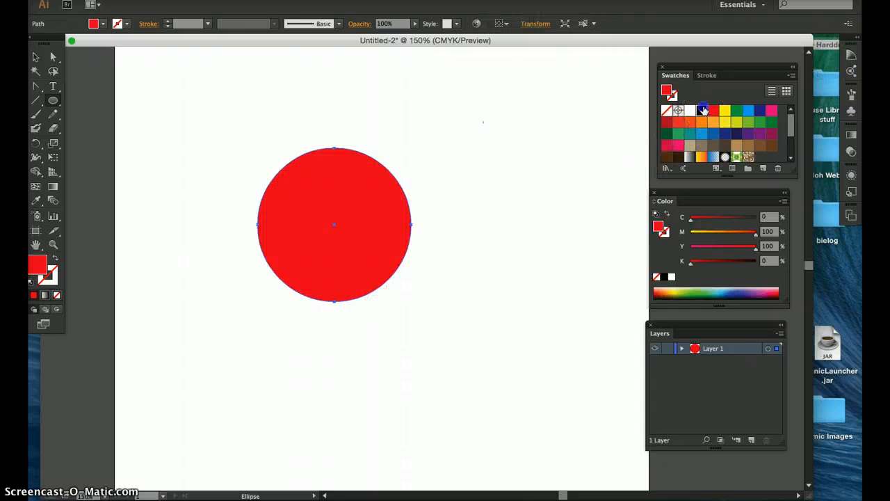
{"action": "left_click", "coordinate": [701, 110]}
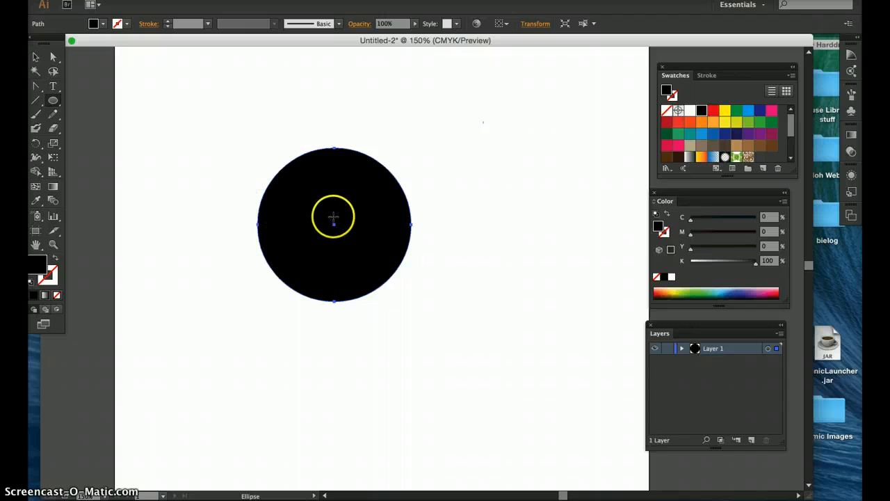
Step: Draw a narrower ellipse from the circle's centre and fill it white to form a letter O
{"action": "left_click_drag", "start_coordinate": [334, 223], "coordinate": [395, 294]}
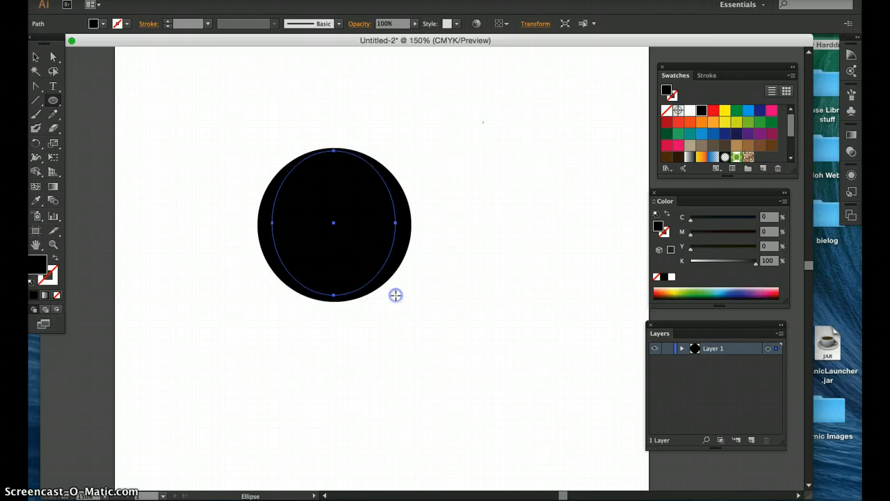
{"action": "left_click", "coordinate": [690, 112]}
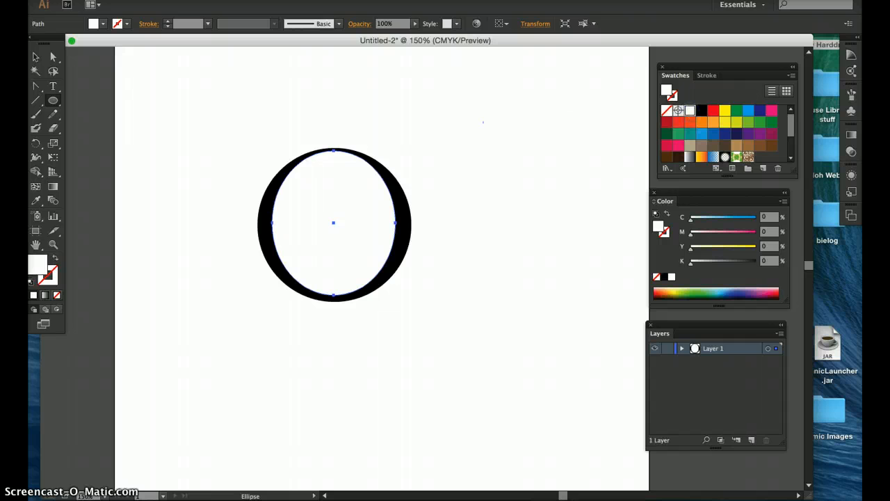
Step: Reposition the inner white ellipse inside the black circle with the Selection tool, then deselect
{"action": "left_click", "coordinate": [36, 56]}
{"action": "left_click", "coordinate": [181, 102]}
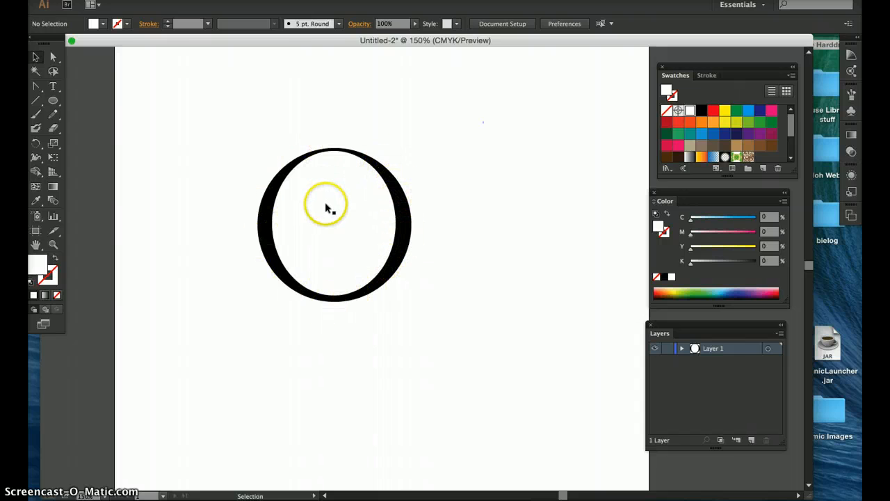
{"action": "left_click_drag", "start_coordinate": [326, 207], "coordinate": [358, 180]}
{"action": "left_click_drag", "start_coordinate": [367, 234], "coordinate": [342, 255]}
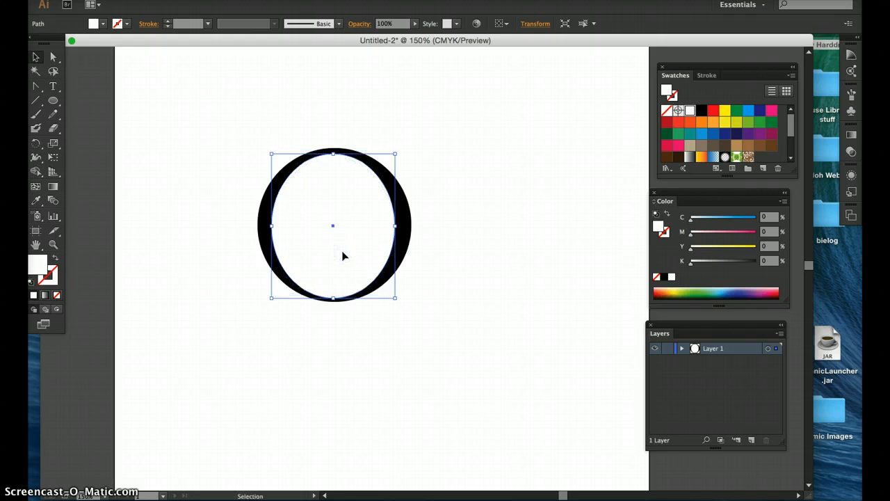
{"action": "left_click_drag", "start_coordinate": [342, 252], "coordinate": [356, 235]}
{"action": "left_click", "coordinate": [486, 225]}
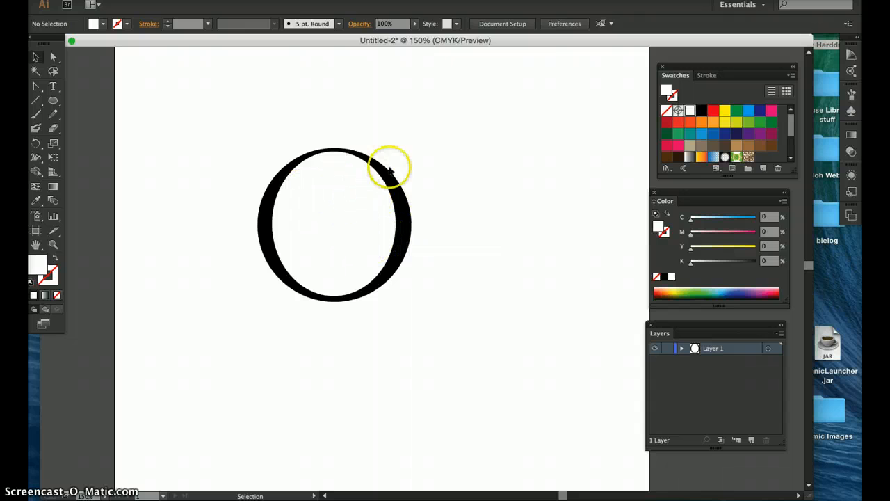
Step: Draw a second circle of similar size to the right of the O with the Ellipse tool
{"action": "left_click", "coordinate": [54, 99]}
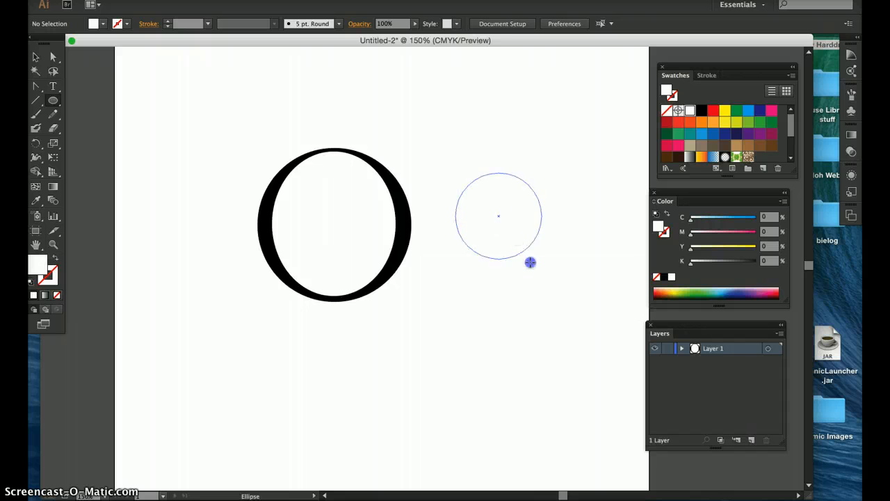
{"action": "left_click_drag", "start_coordinate": [530, 262], "coordinate": [536, 290]}
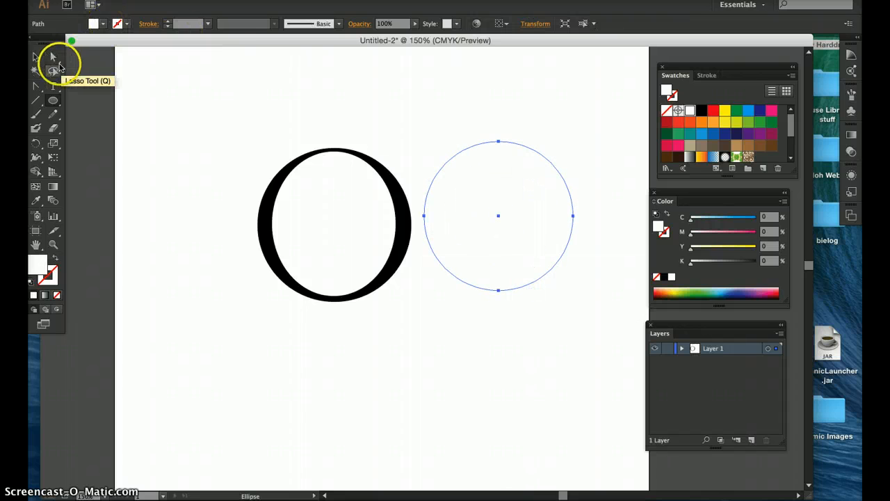
{"action": "left_click", "coordinate": [36, 56]}
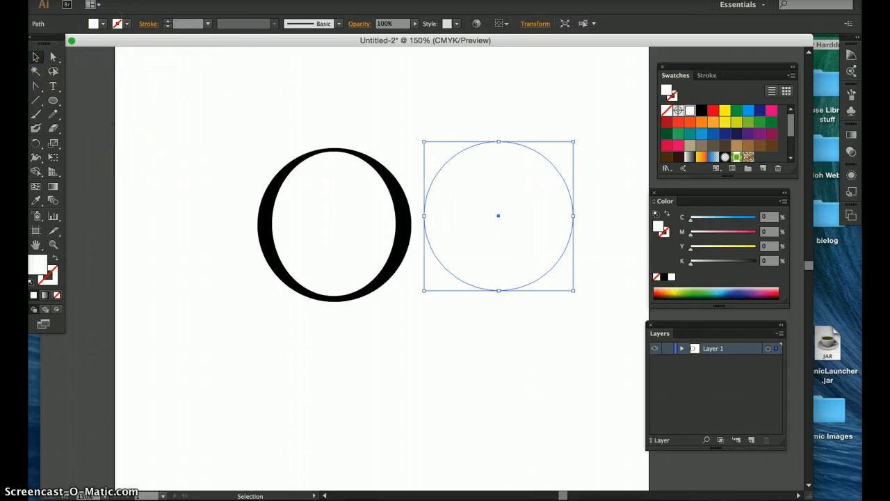
Step: Give the second circle a black stroke of 8 pt, nudge it slightly right, and deselect
{"action": "left_click", "coordinate": [50, 278]}
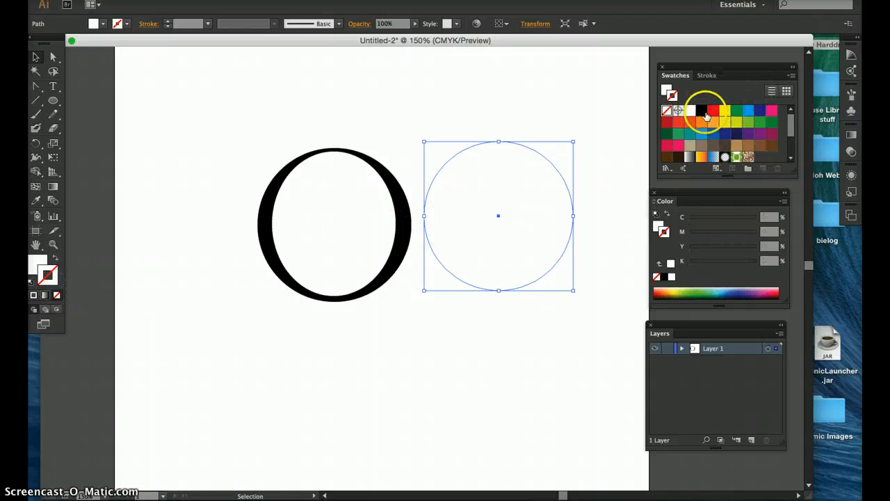
{"action": "left_click", "coordinate": [702, 112]}
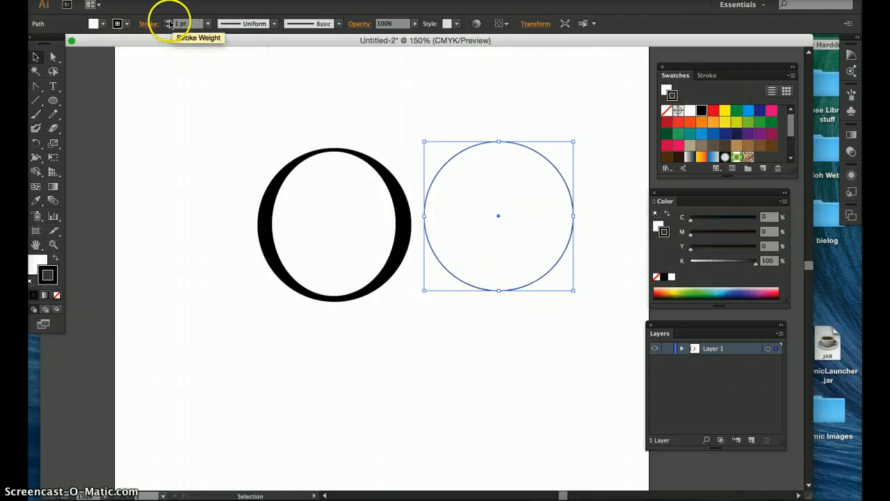
{"action": "left_click", "coordinate": [169, 22]}
{"action": "left_click", "coordinate": [169, 22]}
{"action": "left_click", "coordinate": [169, 22]}
{"action": "left_click", "coordinate": [169, 22]}
{"action": "left_click", "coordinate": [169, 22]}
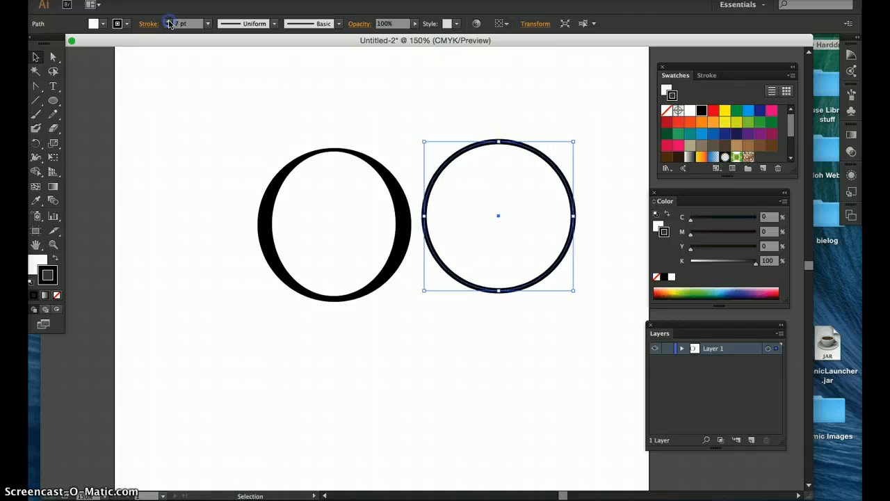
{"action": "left_click", "coordinate": [169, 22]}
{"action": "left_click", "coordinate": [169, 22]}
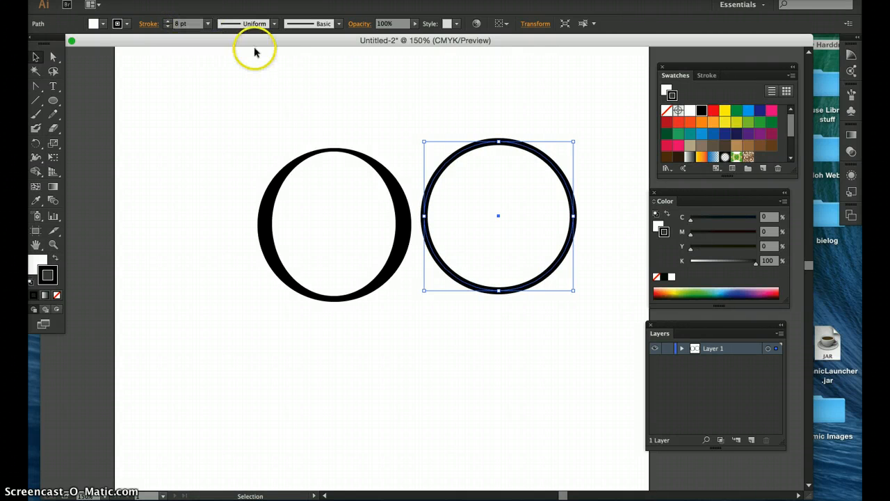
{"action": "left_click_drag", "start_coordinate": [482, 145], "coordinate": [492, 153]}
{"action": "left_click", "coordinate": [303, 109]}
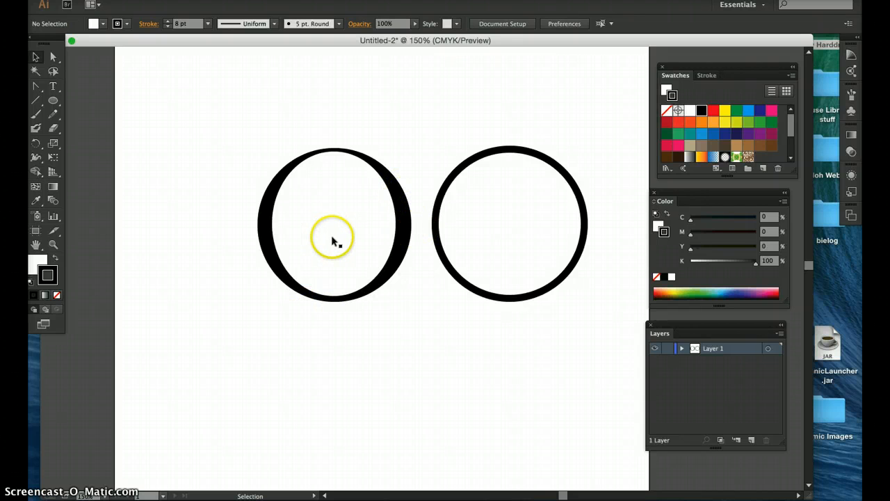
Step: Fill the O's inner ellipse blue with no stroke, then deselect
{"action": "left_click", "coordinate": [374, 220]}
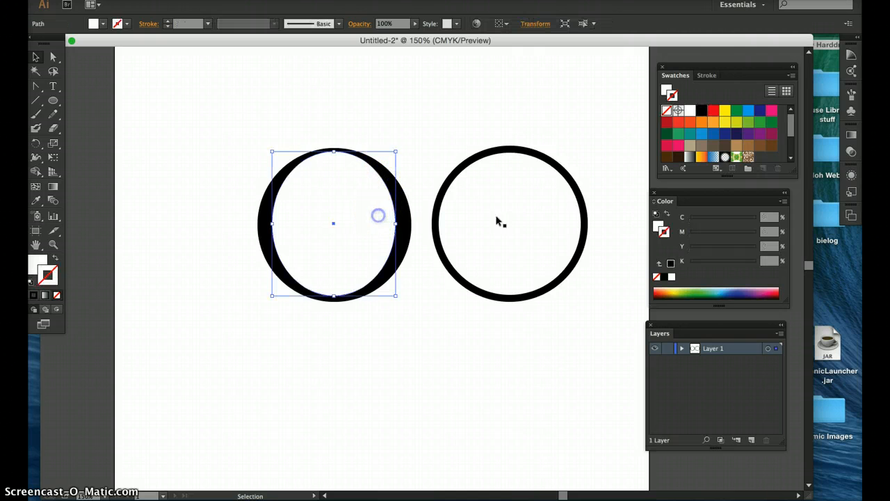
{"action": "left_click", "coordinate": [699, 134]}
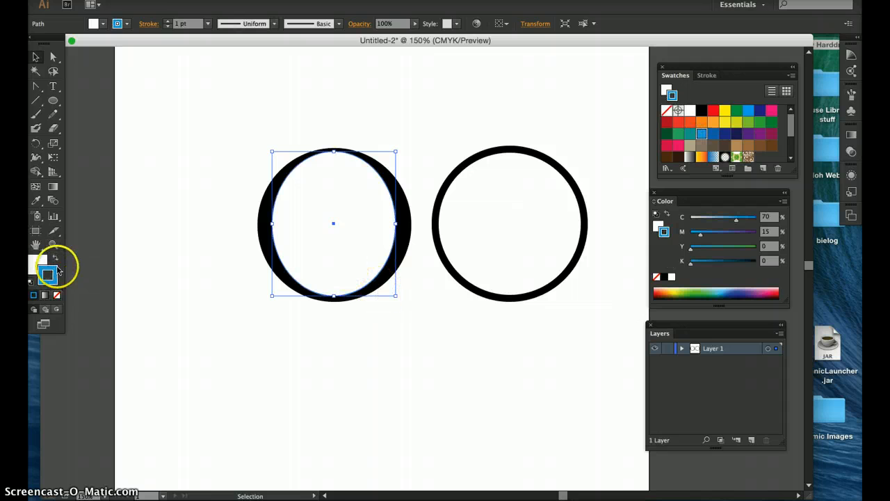
{"action": "left_click", "coordinate": [55, 258]}
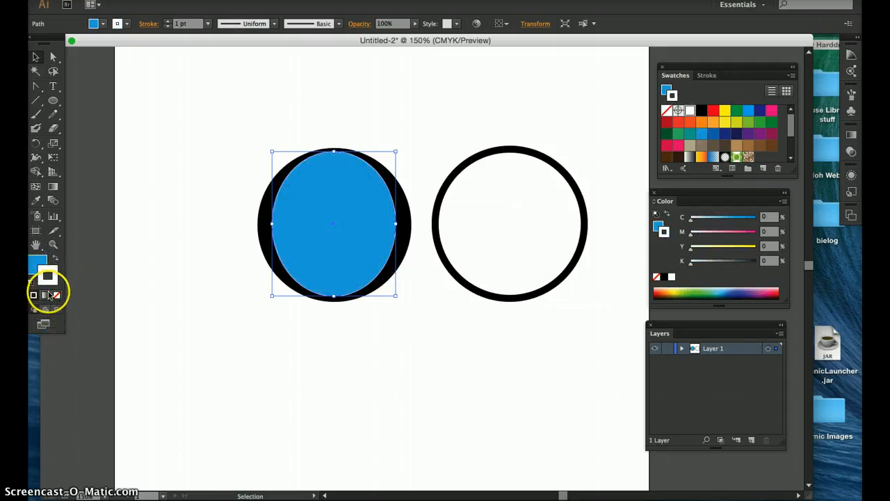
{"action": "left_click", "coordinate": [55, 296]}
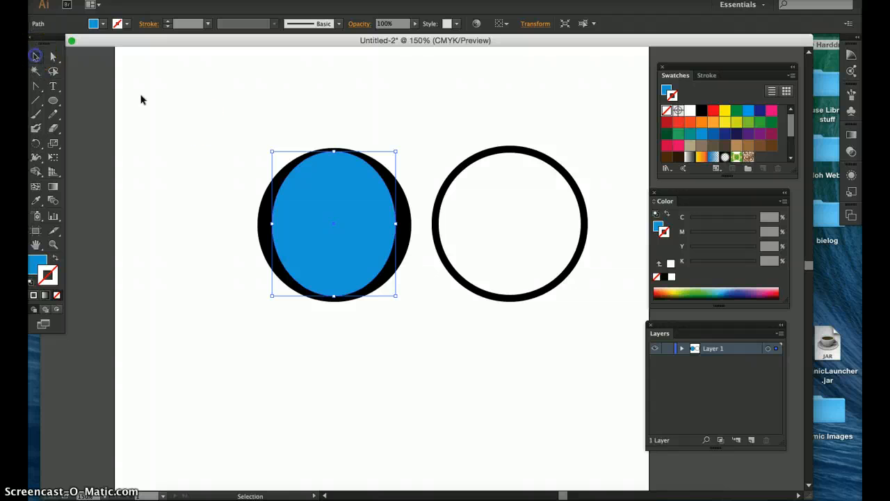
{"action": "left_click", "coordinate": [195, 123]}
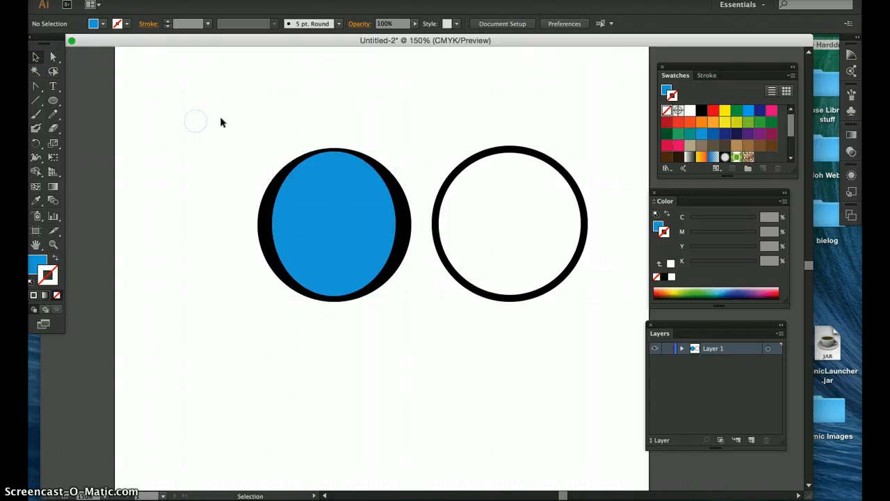
Step: Select both shapes with a selection marquee and delete them
{"action": "left_click", "coordinate": [332, 208]}
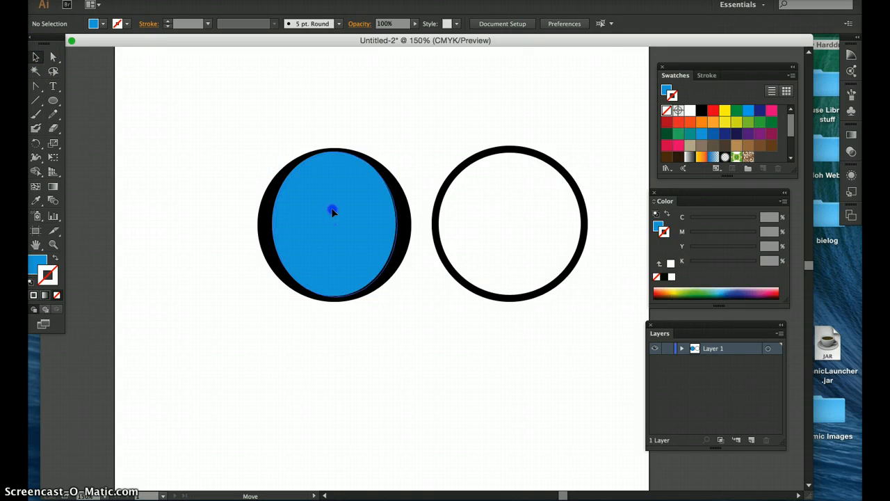
{"action": "left_click_drag", "start_coordinate": [267, 139], "coordinate": [486, 258]}
{"action": "key", "text": "Delete"}
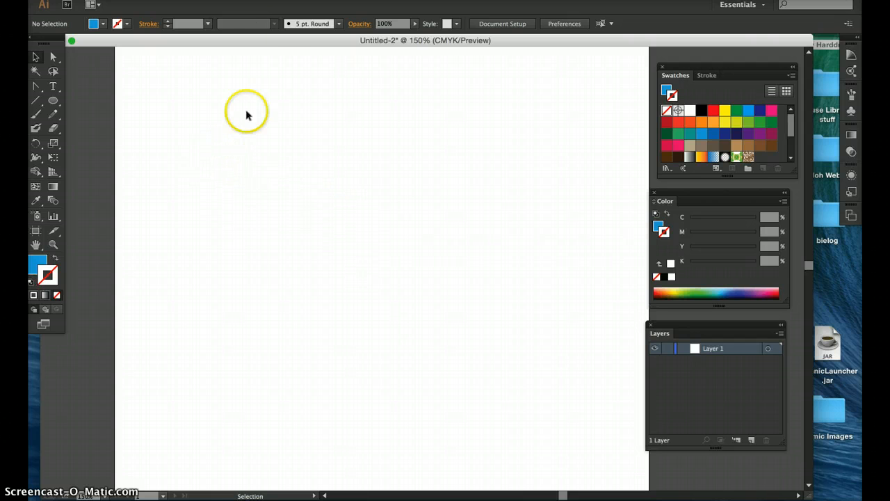
{"action": "mouse_move", "coordinate": [283, 36]}
{"action": "left_mouse_down"}
{"action": "mouse_move", "coordinate": [278, 50]}
{"action": "mouse_move", "coordinate": [286, 40]}
{"action": "left_mouse_up"}
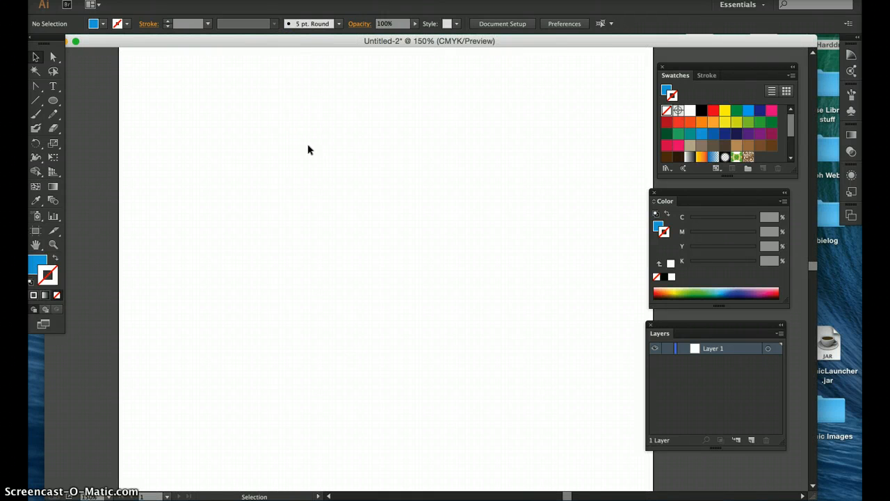
{"action": "left_click", "coordinate": [329, 201]}
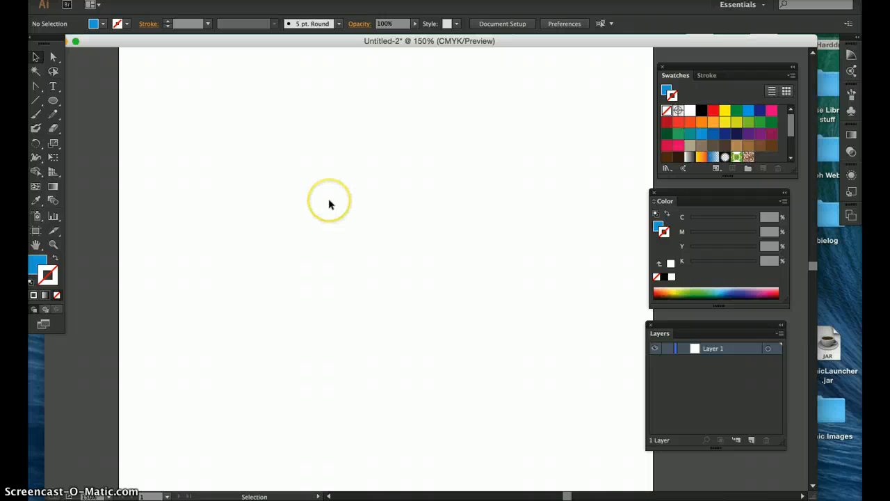